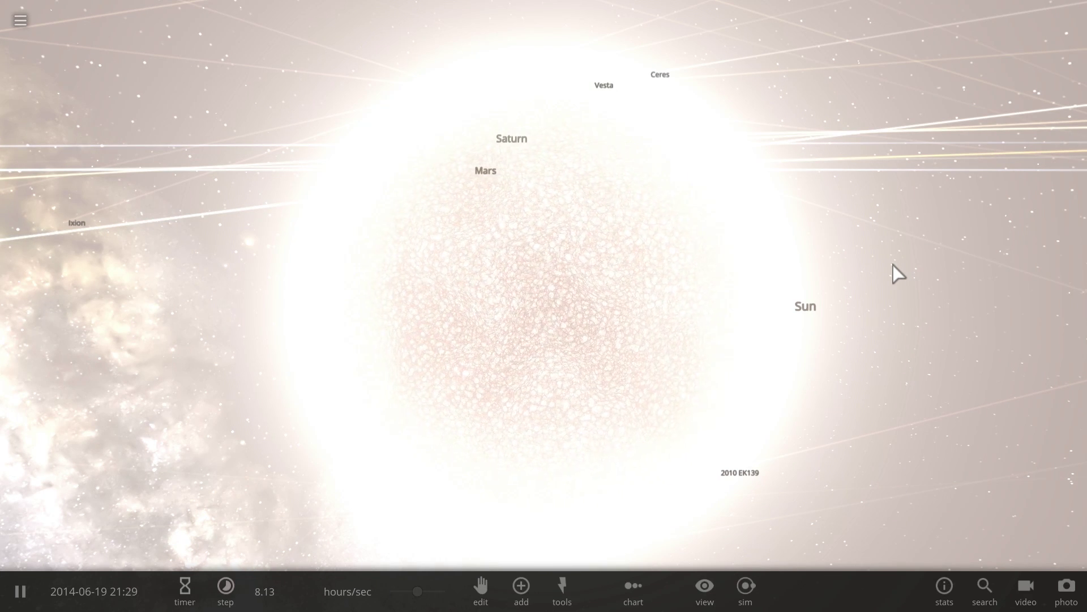
Step: Examine the Sun and the orbits of the inner planets around it from several distances
{"action": "scroll", "coordinate": [892, 272], "scroll_direction": "down", "scroll_amount": 3}
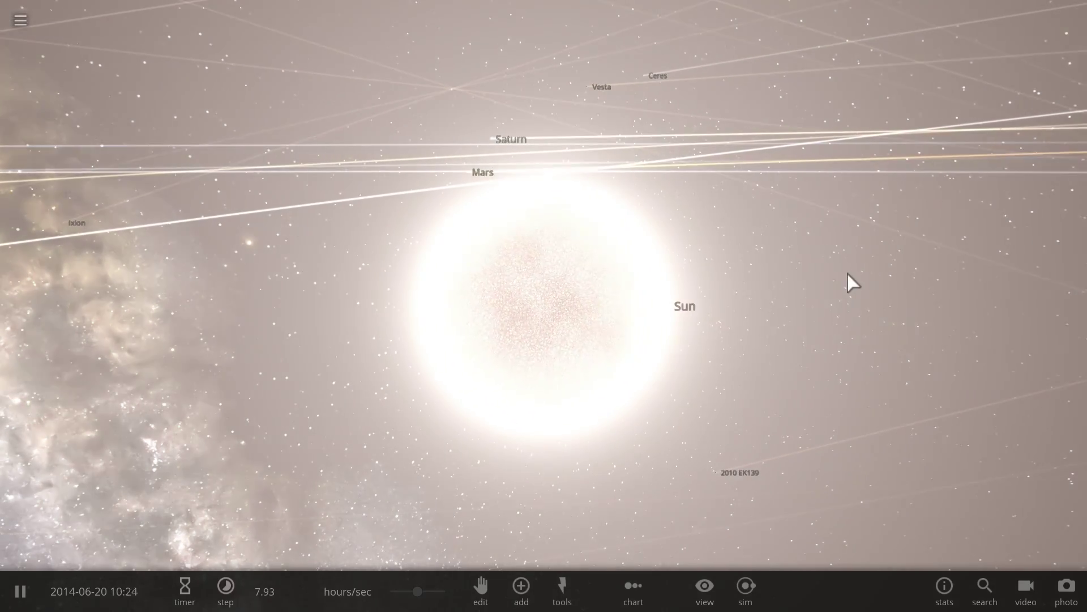
{"action": "left_click_drag", "start_coordinate": [848, 274], "coordinate": [871, 286]}
{"action": "scroll", "coordinate": [871, 287], "scroll_direction": "down", "scroll_amount": 3}
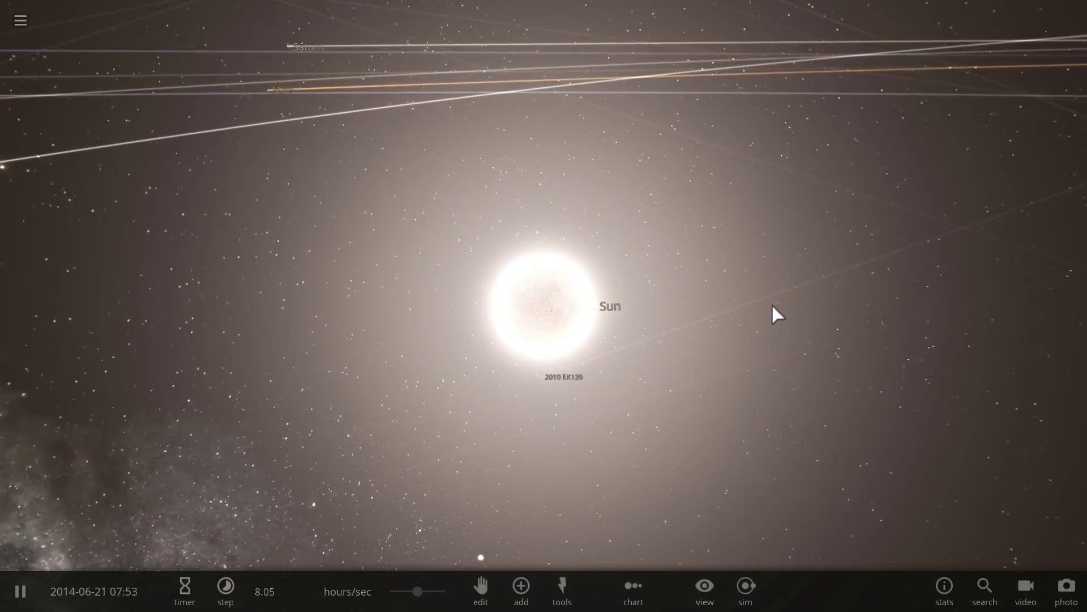
{"action": "scroll", "coordinate": [772, 304], "scroll_direction": "down", "scroll_amount": 3}
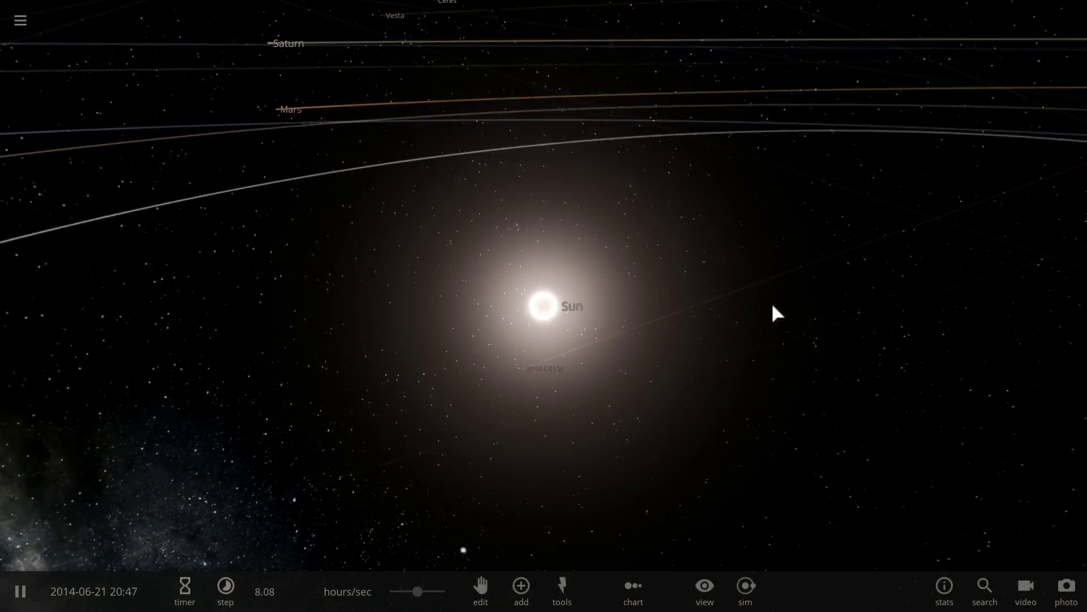
{"action": "mouse_move", "coordinate": [773, 305]}
{"action": "left_mouse_down"}
{"action": "mouse_move", "coordinate": [776, 317]}
{"action": "mouse_move", "coordinate": [792, 301]}
{"action": "left_mouse_up"}
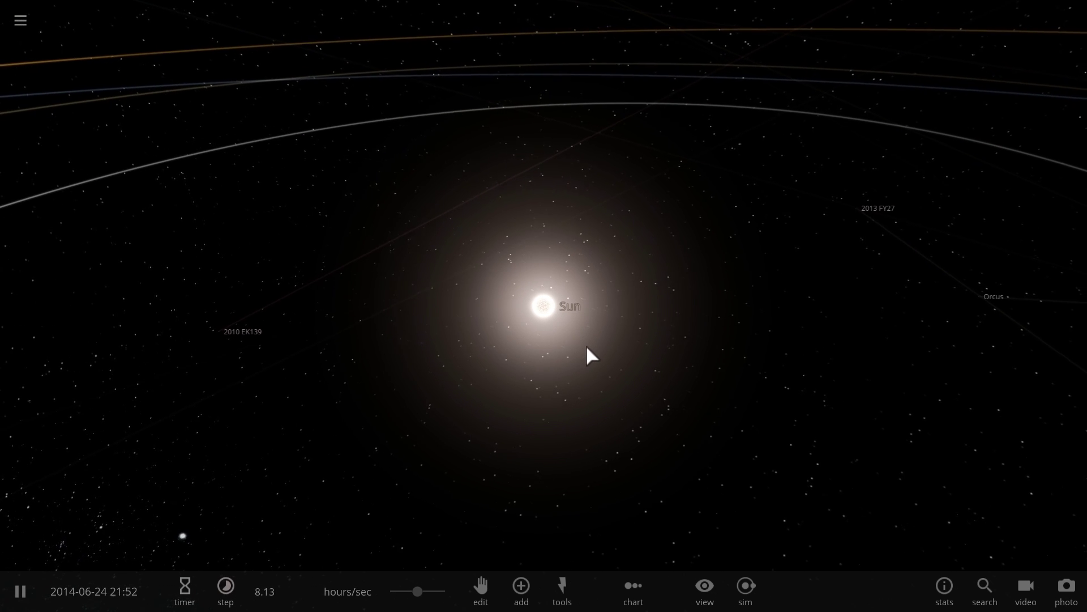
{"action": "scroll", "coordinate": [597, 338], "scroll_direction": "up", "scroll_amount": 2}
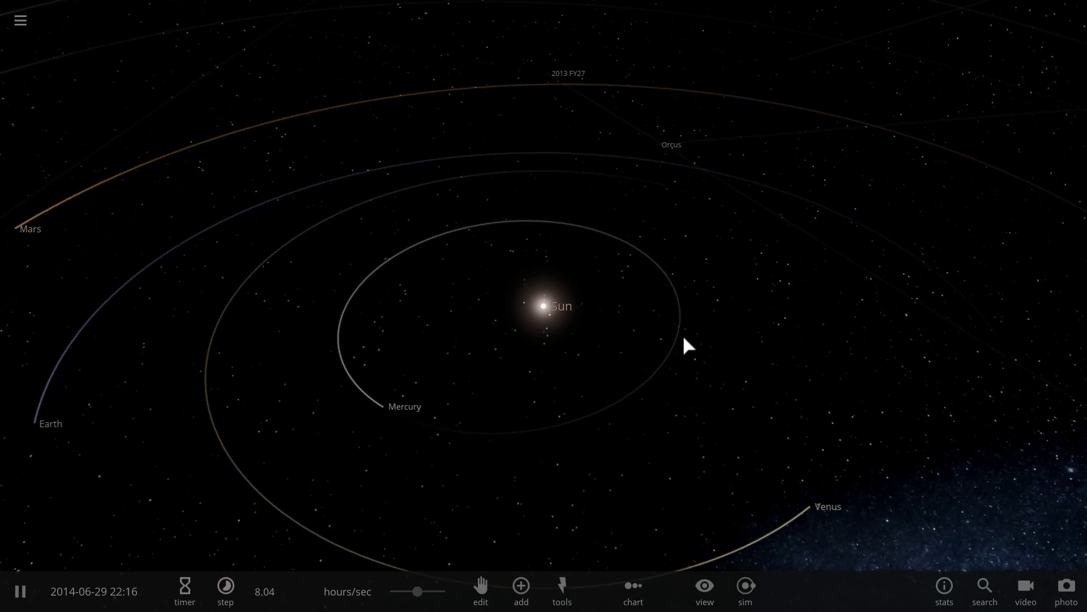
{"action": "scroll", "coordinate": [684, 338], "scroll_direction": "down", "scroll_amount": 4}
{"action": "scroll", "coordinate": [571, 327], "scroll_direction": "up", "scroll_amount": 2}
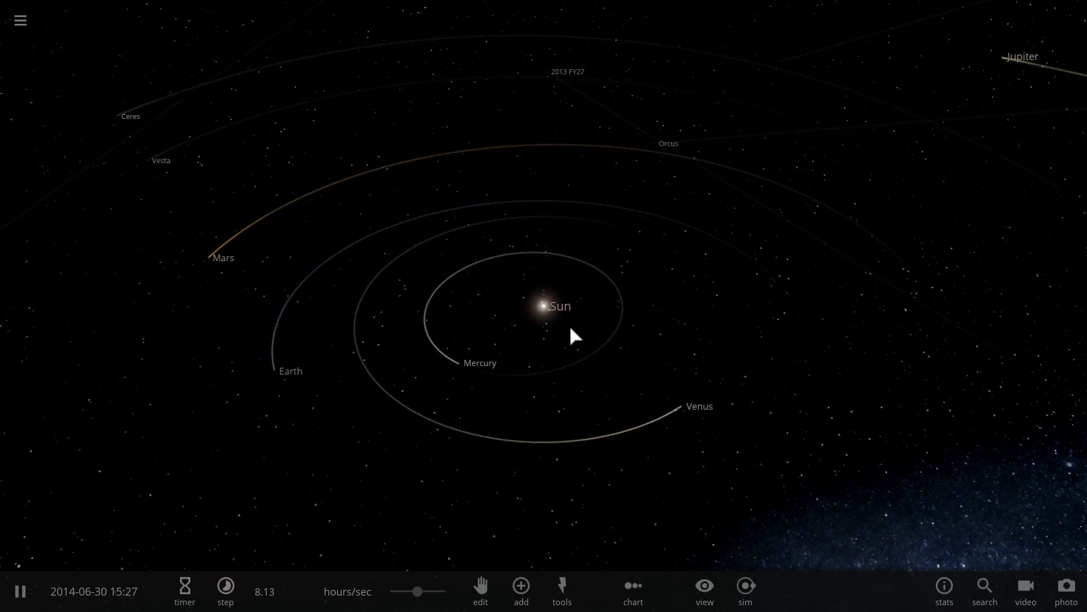
{"action": "scroll", "coordinate": [570, 329], "scroll_direction": "up", "scroll_amount": 4}
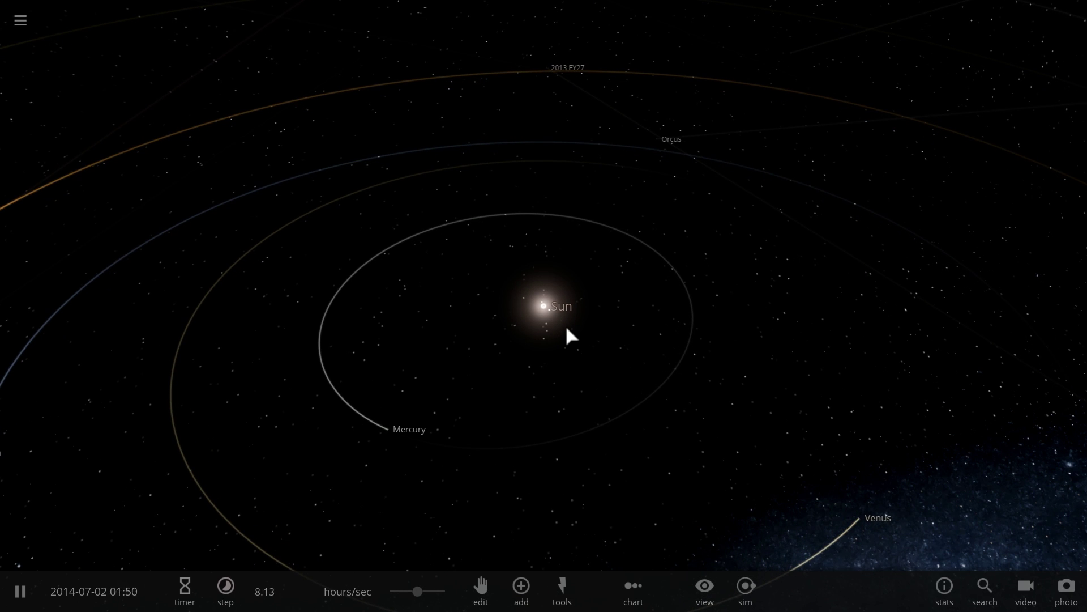
{"action": "scroll", "coordinate": [568, 329], "scroll_direction": "up", "scroll_amount": 2}
{"action": "scroll", "coordinate": [567, 335], "scroll_direction": "up", "scroll_amount": 3}
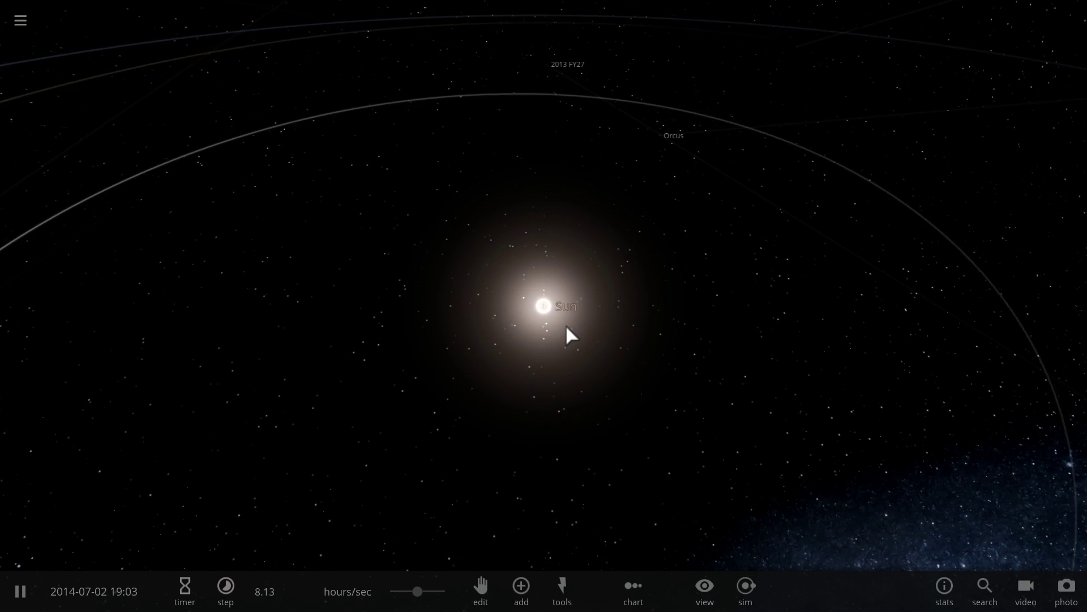
{"action": "scroll", "coordinate": [528, 317], "scroll_direction": "down", "scroll_amount": 5}
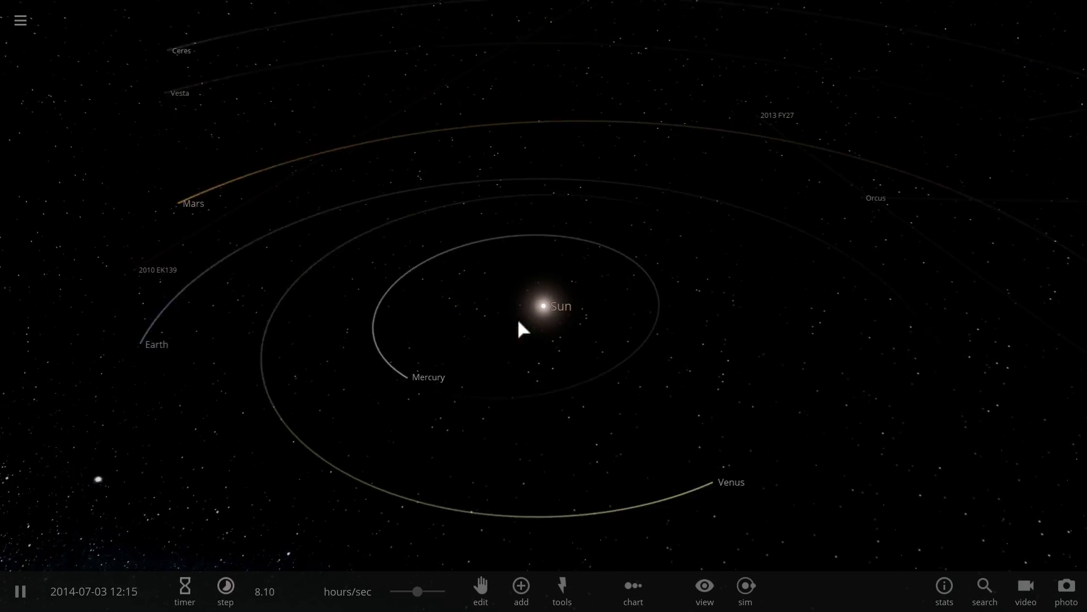
Step: Focus on Earth and examine its night side with the Sun and inner planets beyond it
{"action": "double_click", "coordinate": [202, 348]}
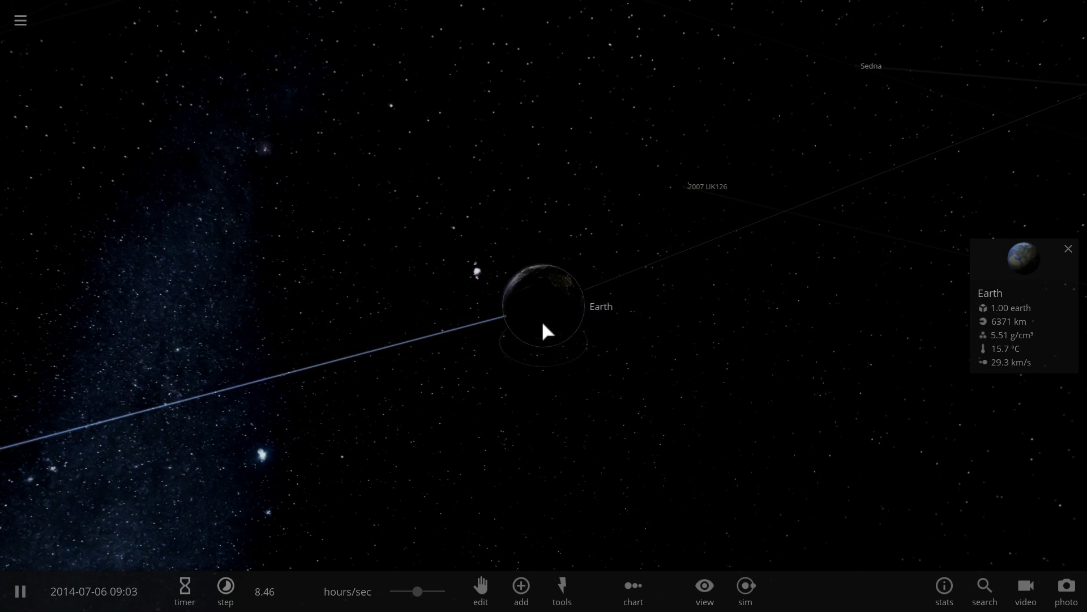
{"action": "left_click_drag", "start_coordinate": [542, 323], "coordinate": [514, 255]}
{"action": "left_click_drag", "start_coordinate": [400, 245], "coordinate": [297, 207]}
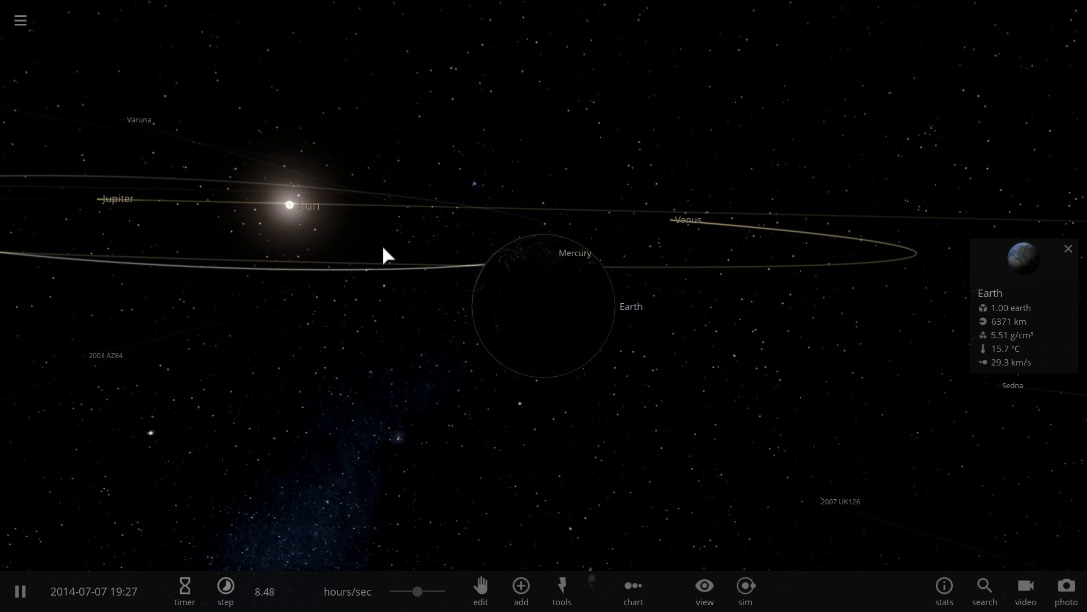
{"action": "left_click_drag", "start_coordinate": [439, 268], "coordinate": [460, 282]}
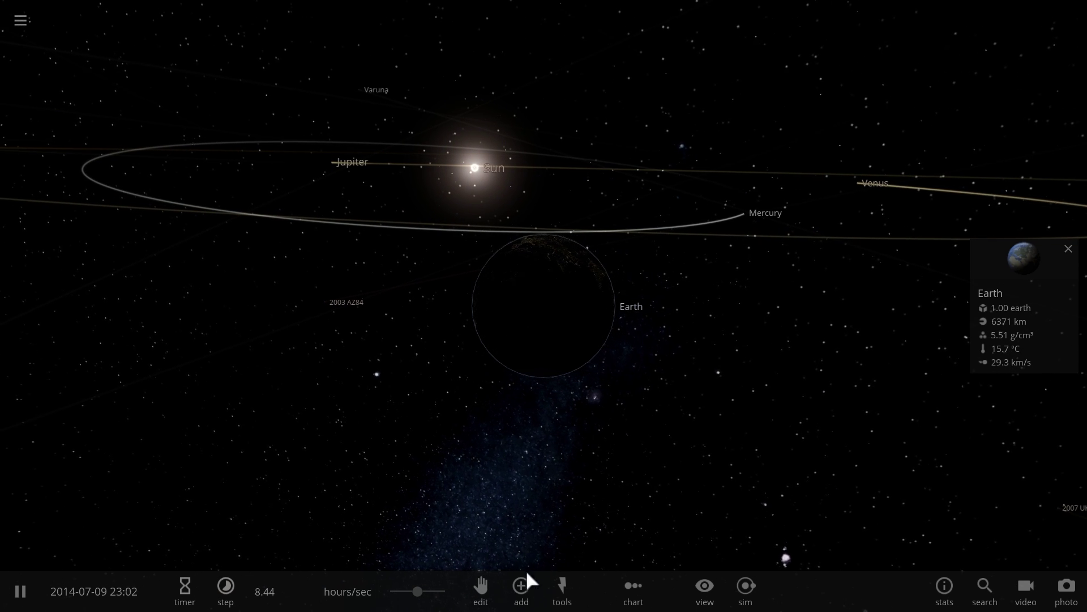
Step: Launch Pluto from beside Earth with a launch velocity of 10.0 km/s, and pause the simulation
{"action": "left_click", "coordinate": [524, 593]}
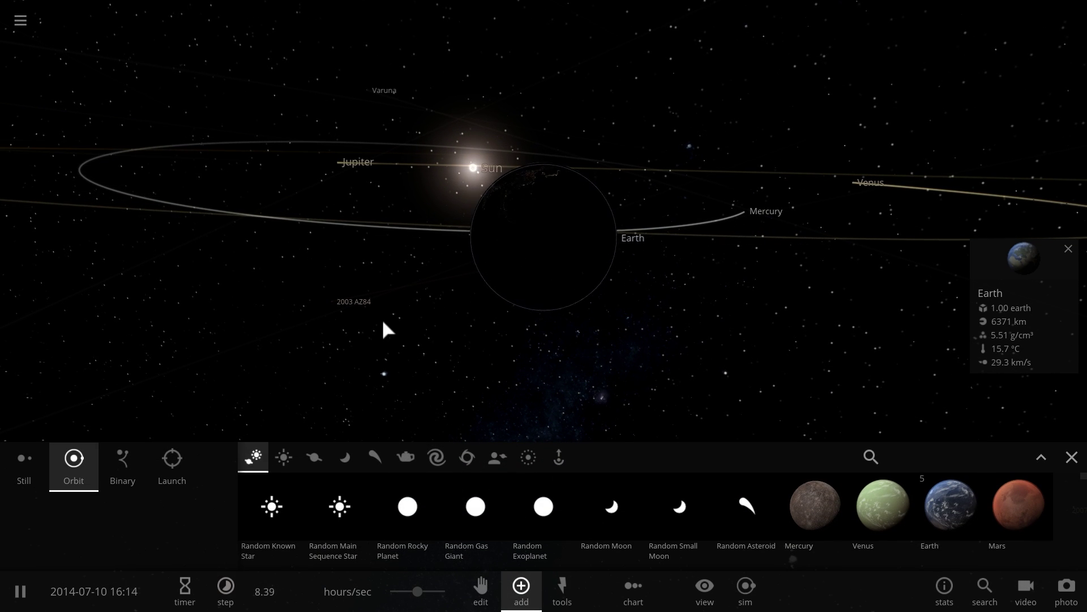
{"action": "left_click", "coordinate": [347, 459]}
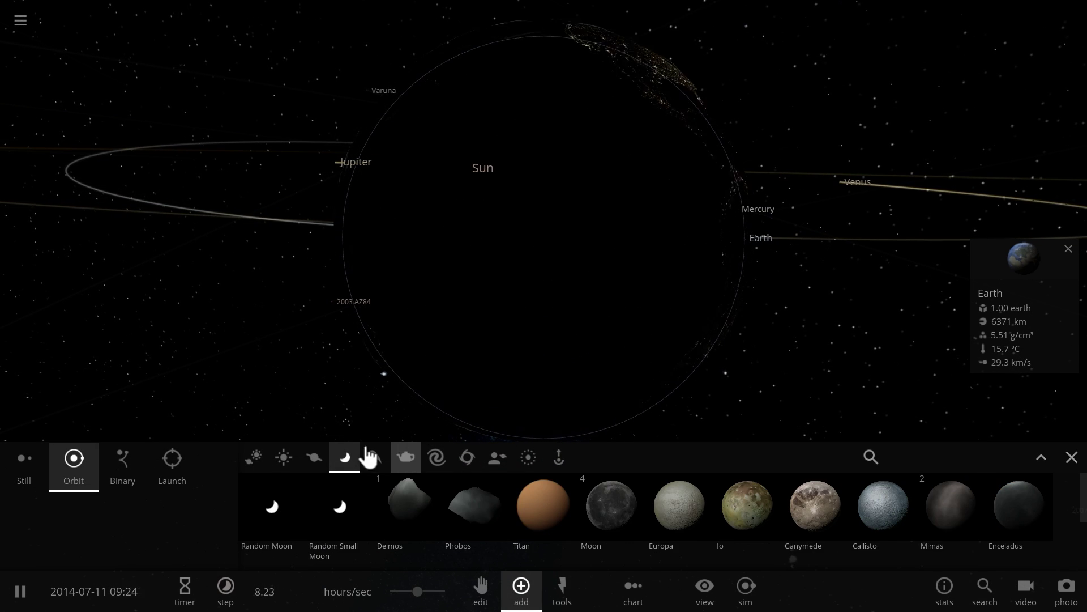
{"action": "left_click", "coordinate": [315, 460]}
{"action": "left_click", "coordinate": [374, 460]}
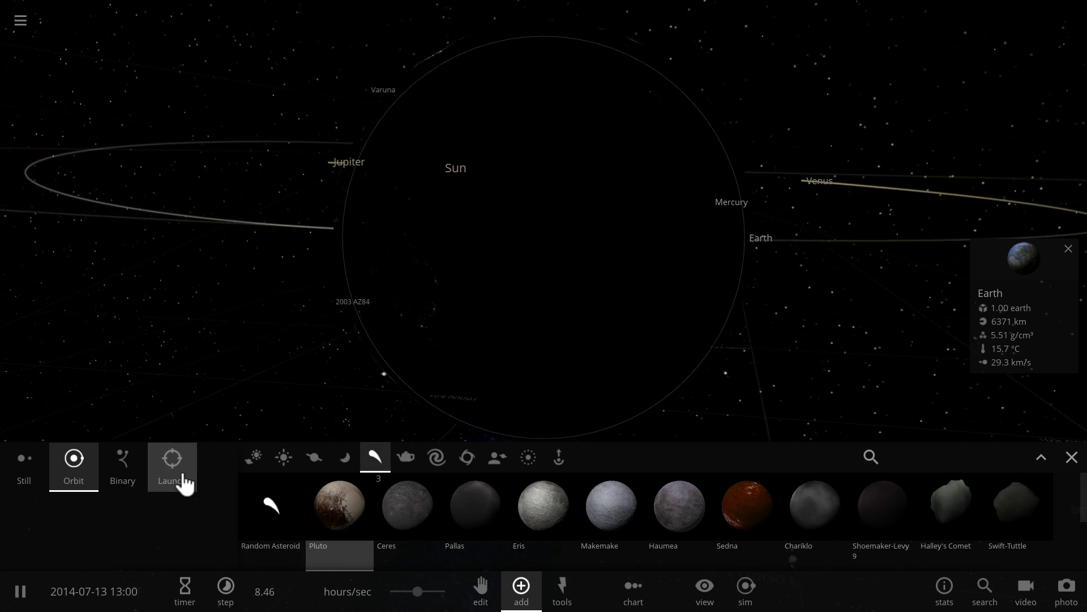
{"action": "scroll", "coordinate": [221, 301], "scroll_direction": "down", "scroll_amount": 3}
{"action": "right_click_drag", "start_coordinate": [221, 301], "coordinate": [272, 298]}
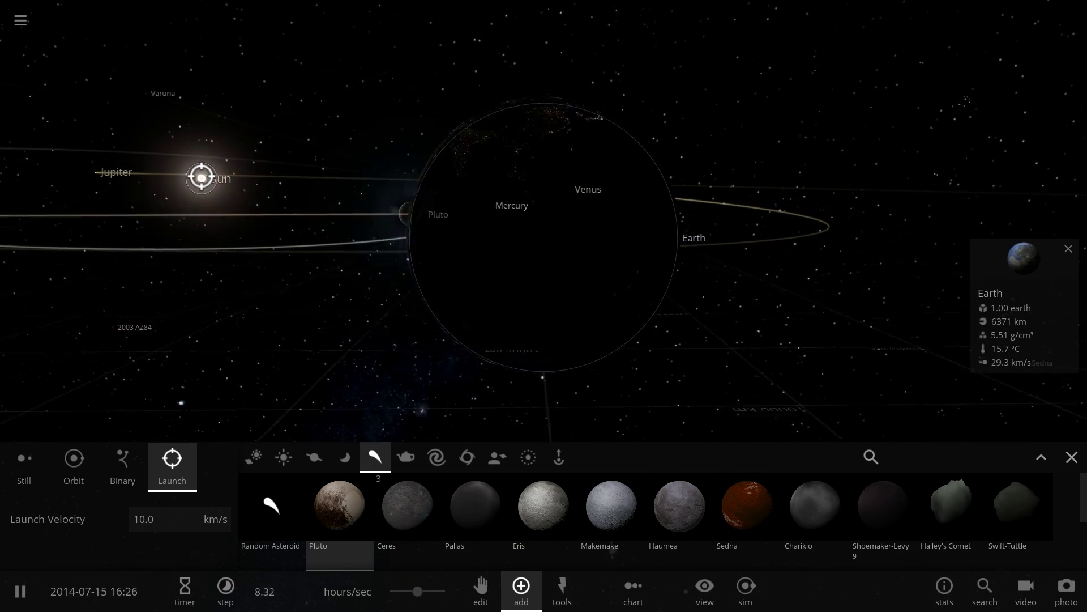
{"action": "key", "text": "space"}
{"action": "key", "text": "space"}
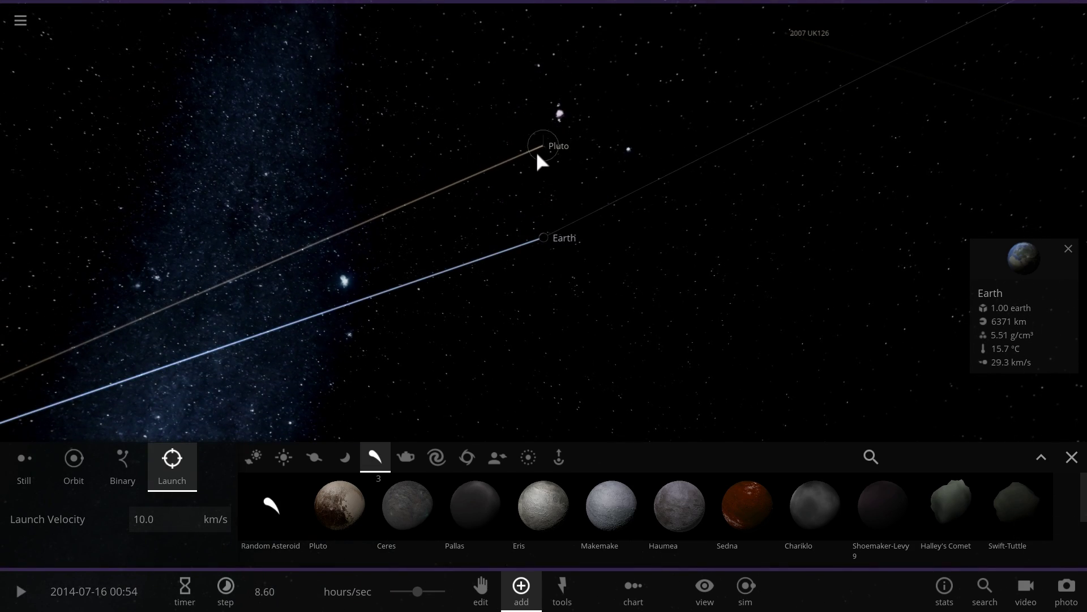
Step: Focus on Pluto and run the simulation at about 5.75 days/sec to follow its path near Earth's orbit
{"action": "double_click", "coordinate": [537, 152]}
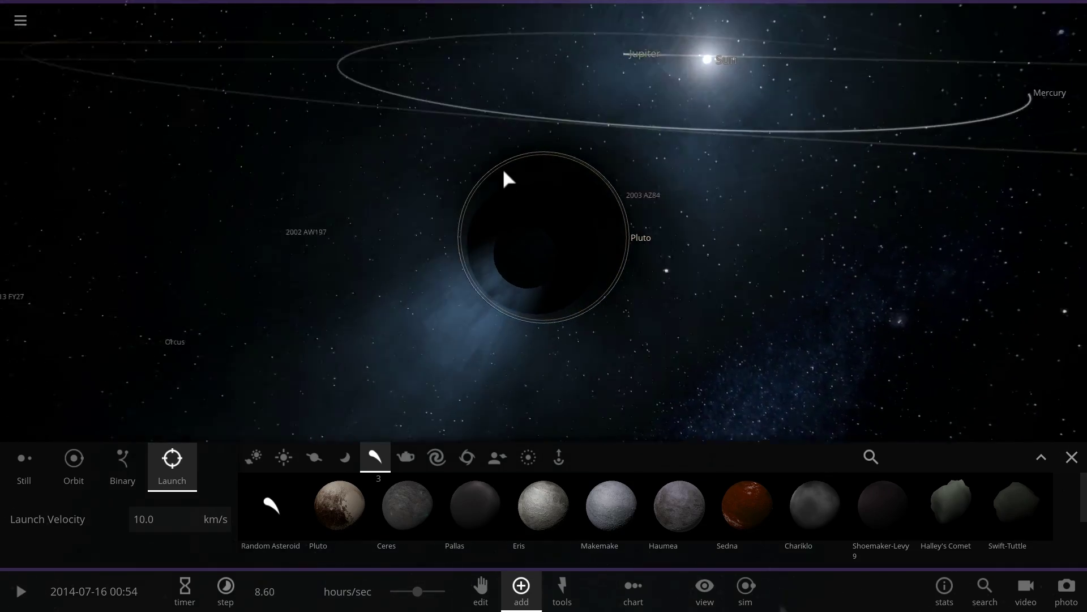
{"action": "key", "text": "space"}
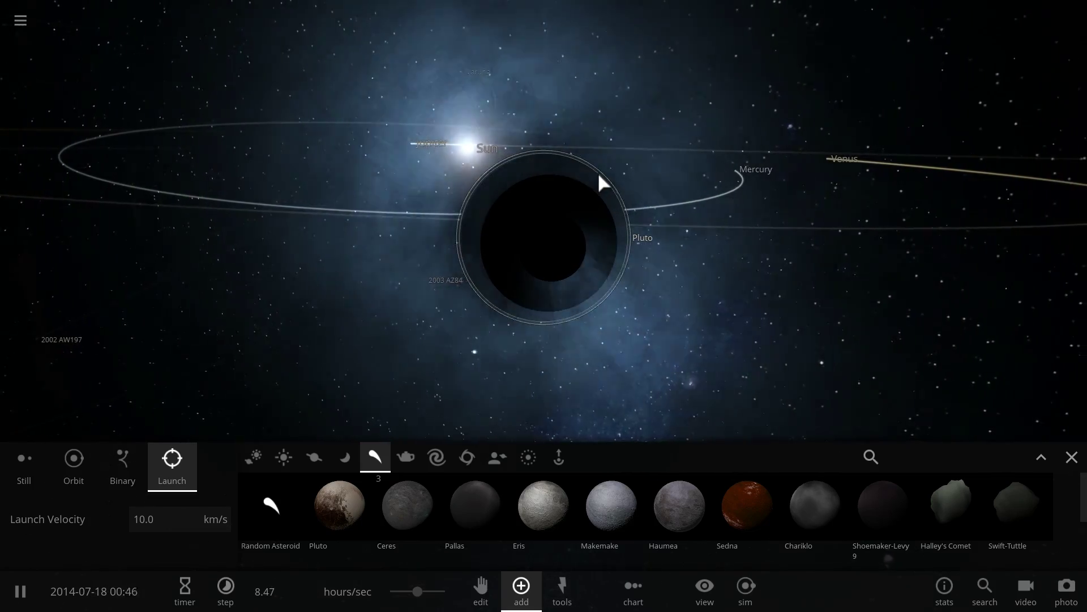
{"action": "left_click_drag", "start_coordinate": [418, 601], "coordinate": [462, 592]}
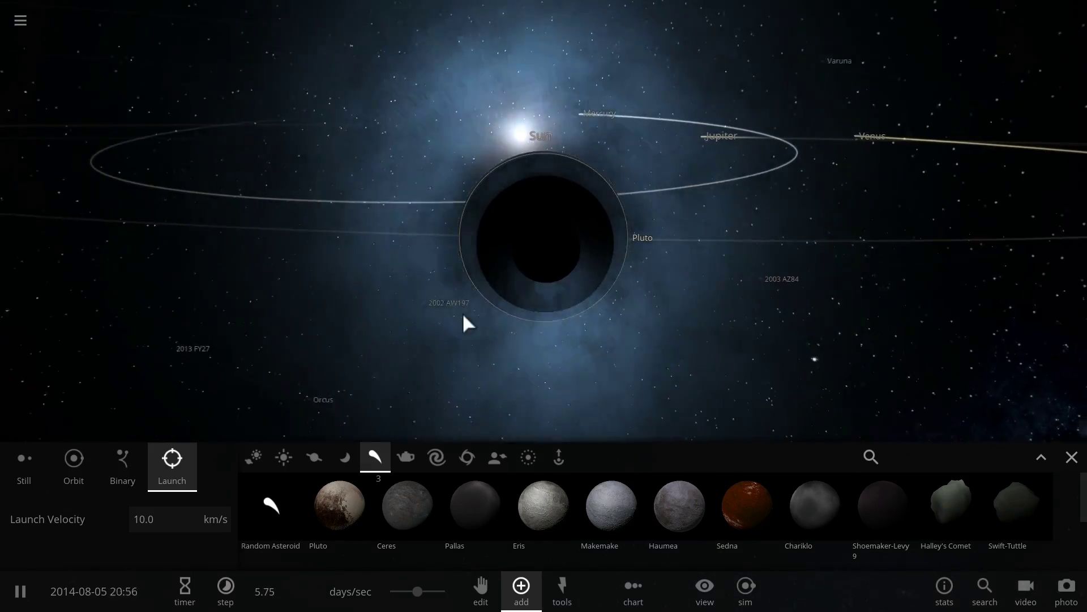
{"action": "left_click", "coordinate": [1074, 460]}
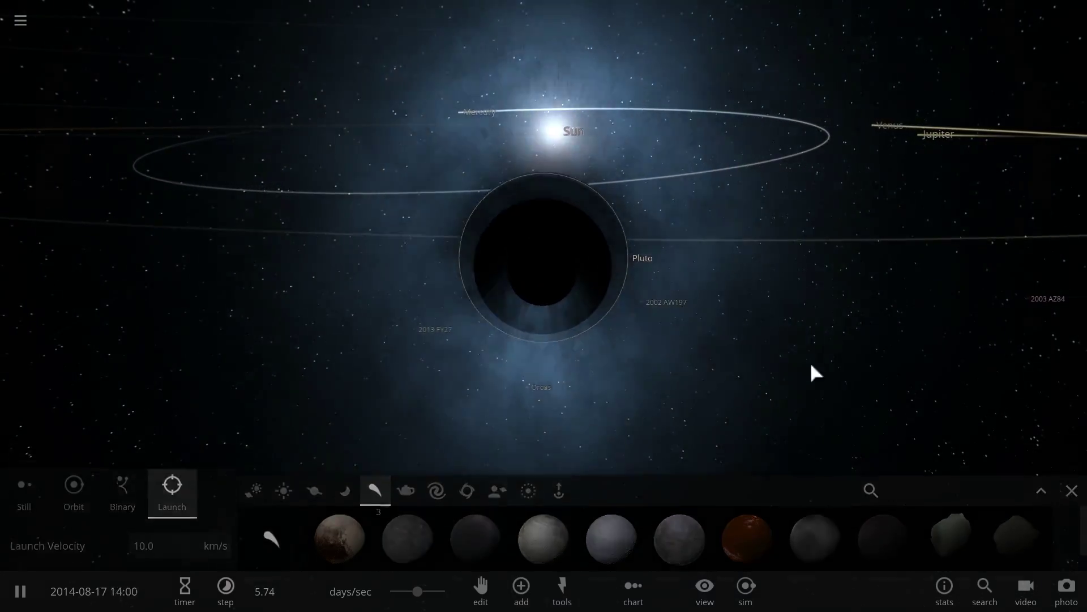
{"action": "scroll", "coordinate": [617, 323], "scroll_direction": "down", "scroll_amount": 5}
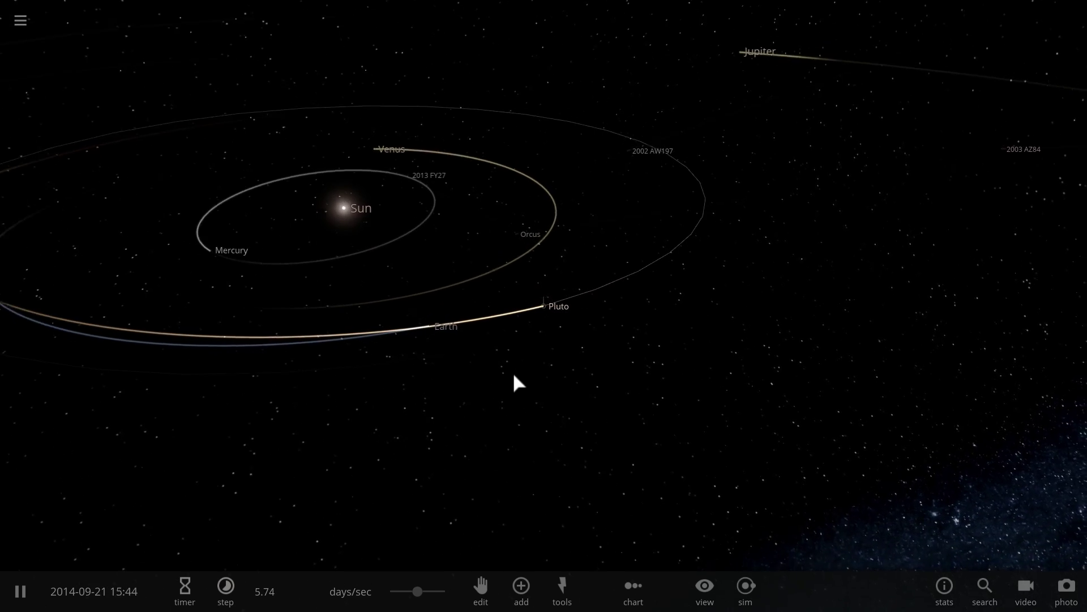
{"action": "left_click_drag", "start_coordinate": [452, 325], "coordinate": [513, 379]}
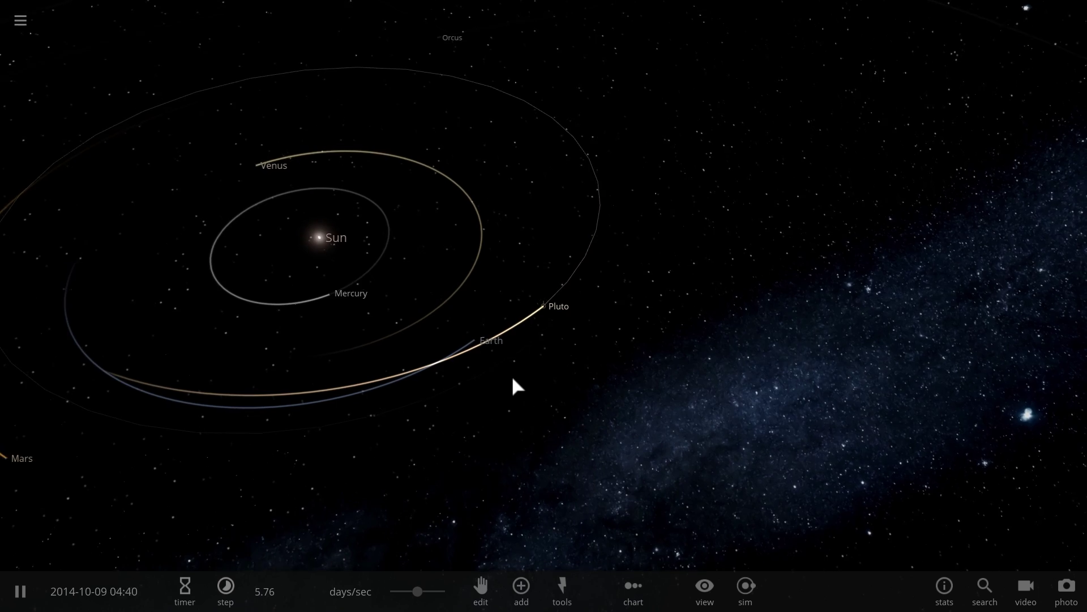
Step: Focus on Earth up close and slow the simulation to about 39 mins/sec
{"action": "left_click", "coordinate": [480, 351]}
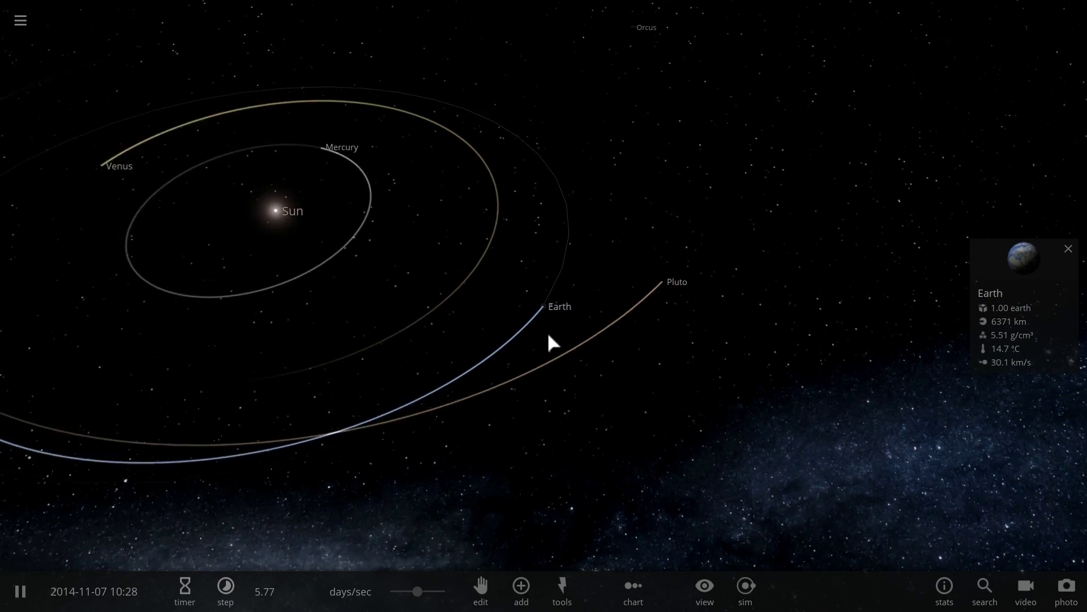
{"action": "scroll", "coordinate": [545, 340], "scroll_direction": "up", "scroll_amount": 5}
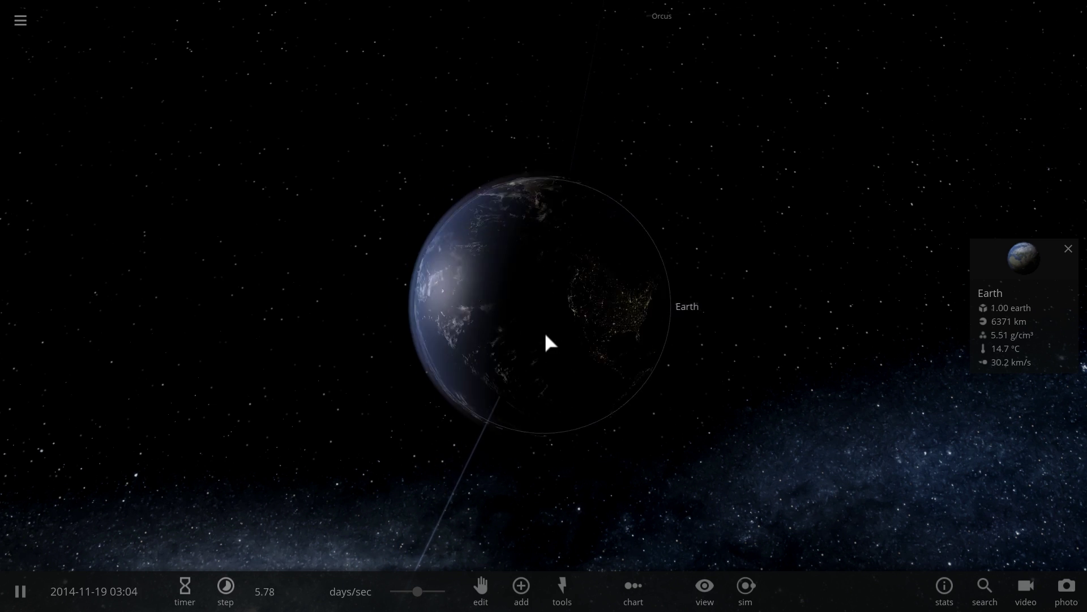
{"action": "left_click_drag", "start_coordinate": [425, 593], "coordinate": [391, 593]}
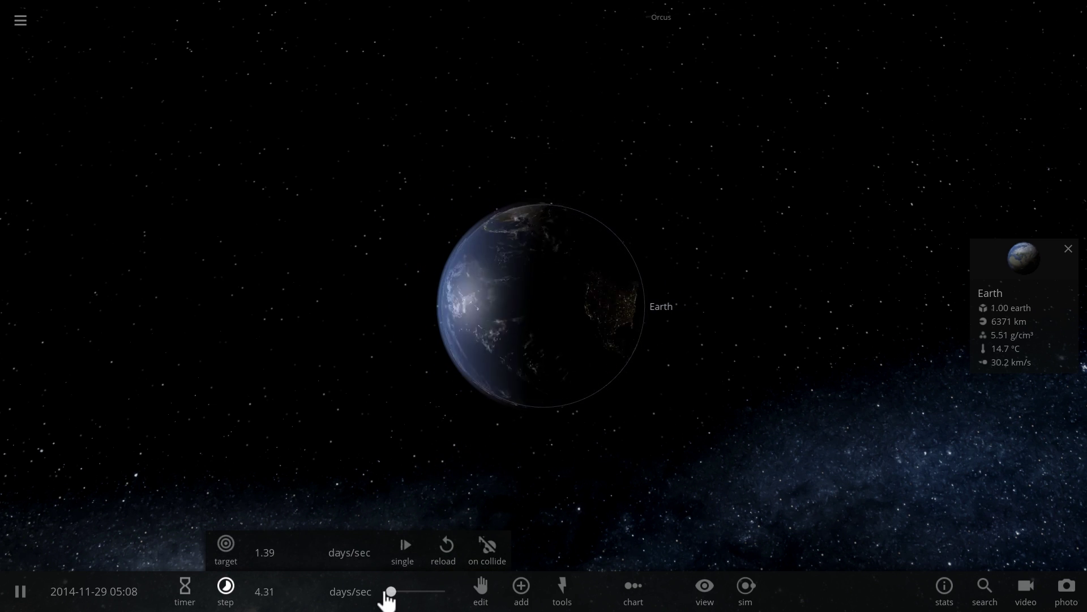
{"action": "scroll", "coordinate": [424, 359], "scroll_direction": "up", "scroll_amount": 3}
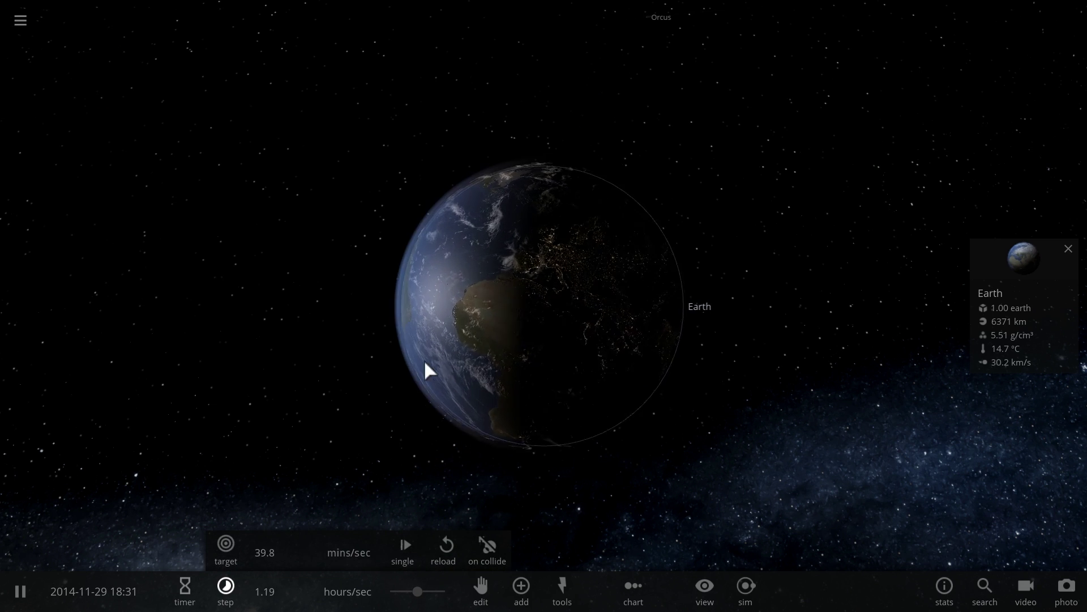
{"action": "scroll", "coordinate": [430, 392], "scroll_direction": "down", "scroll_amount": 3}
Step: Place the Juno Spacecraft in orbit around Earth, with the simulation slowed to about 2.8 mins/sec
{"action": "left_click", "coordinate": [521, 589]}
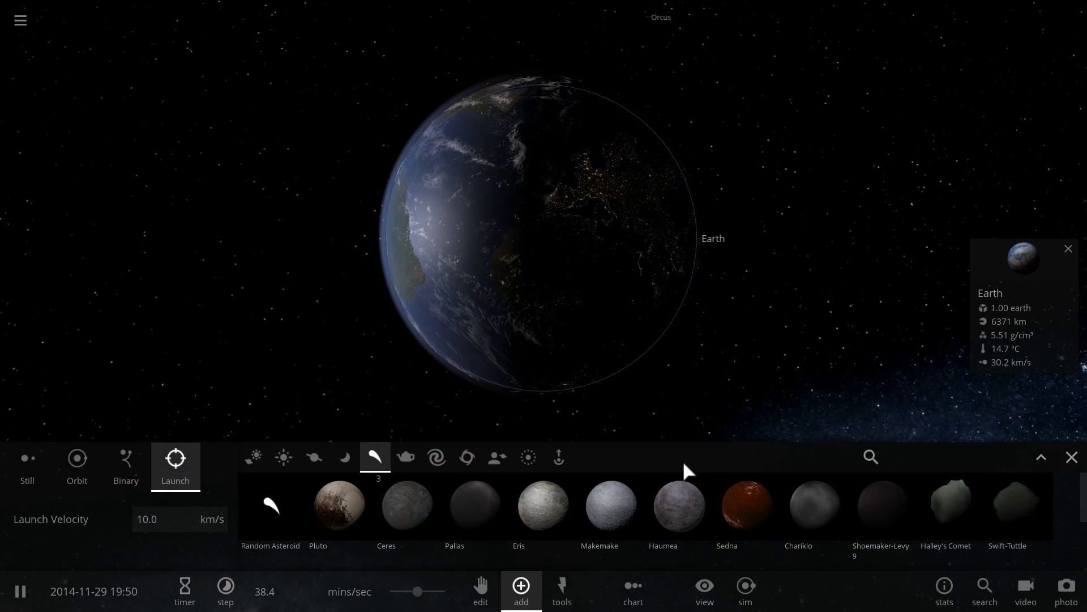
{"action": "left_click", "coordinate": [406, 457]}
{"action": "scroll", "coordinate": [453, 502], "scroll_direction": "down", "scroll_amount": 5}
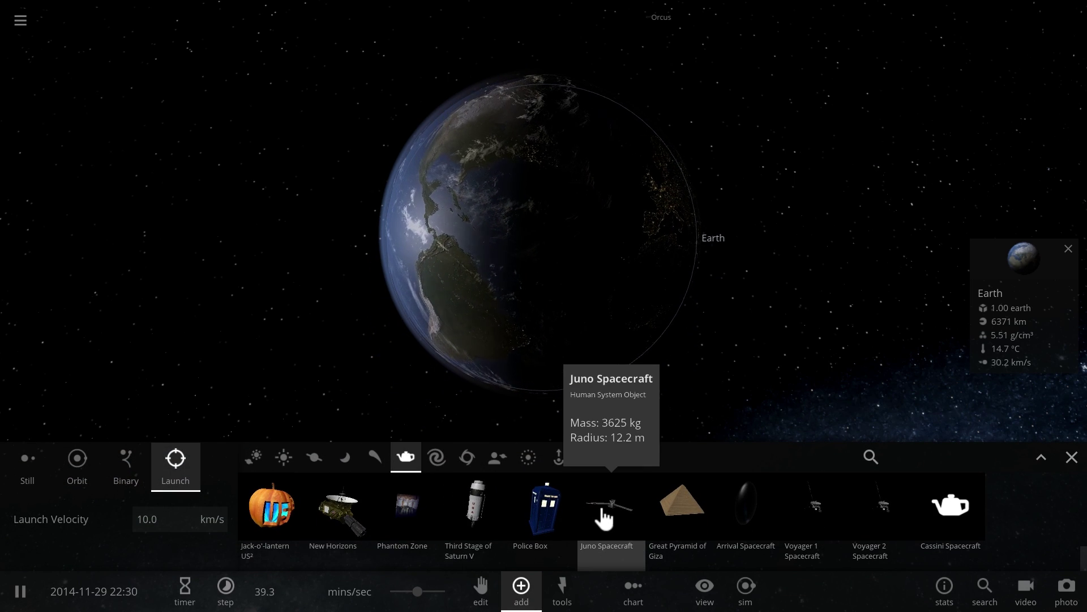
{"action": "left_click", "coordinate": [125, 472]}
{"action": "left_click", "coordinate": [78, 470]}
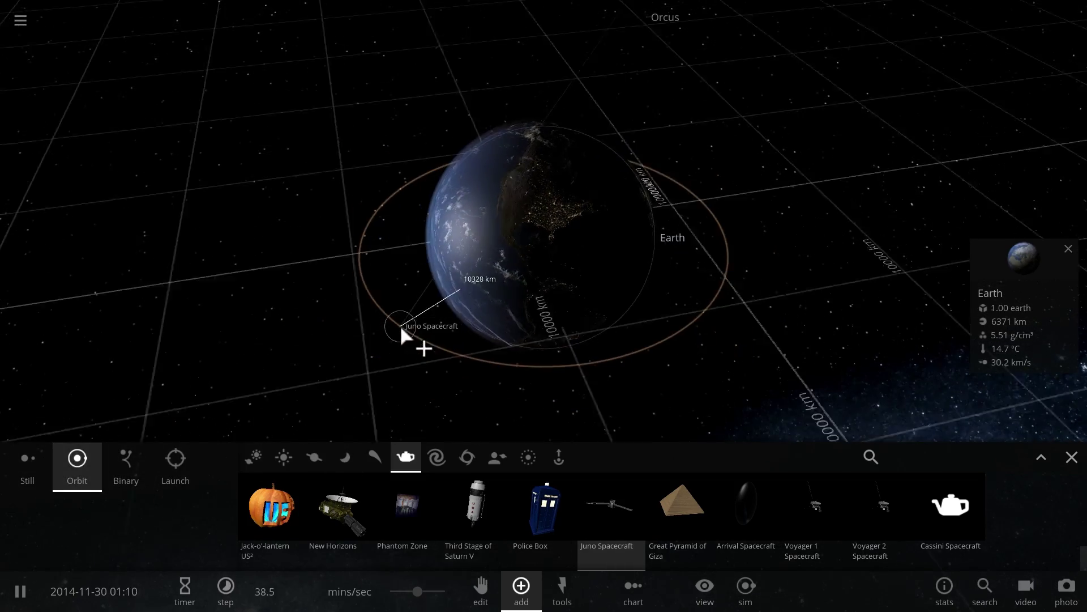
{"action": "scroll", "coordinate": [401, 328], "scroll_direction": "down", "scroll_amount": 1}
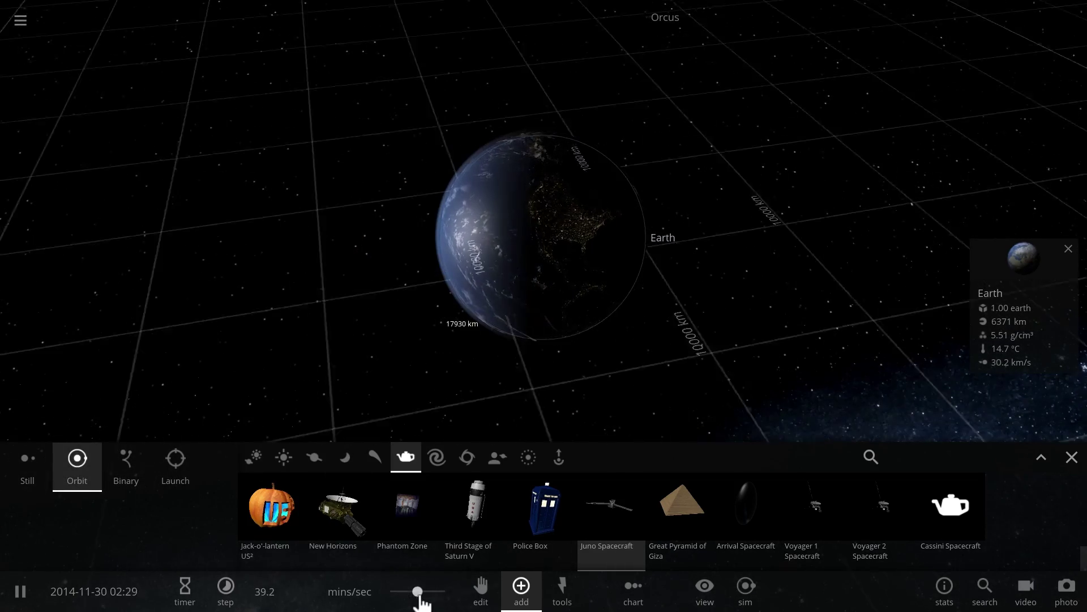
{"action": "left_click_drag", "start_coordinate": [419, 593], "coordinate": [401, 592]}
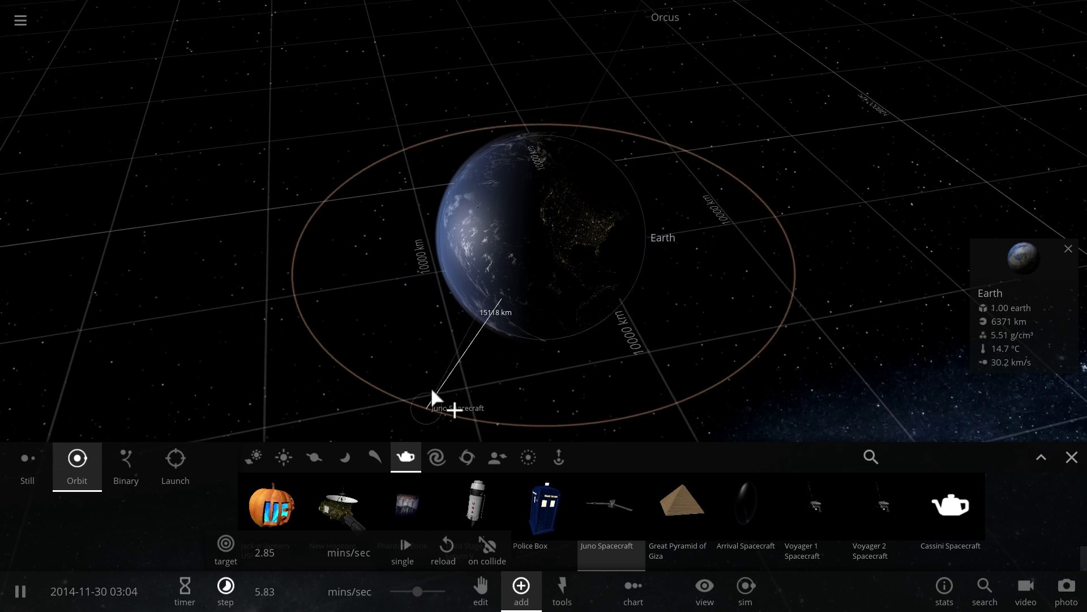
{"action": "left_click", "coordinate": [436, 350]}
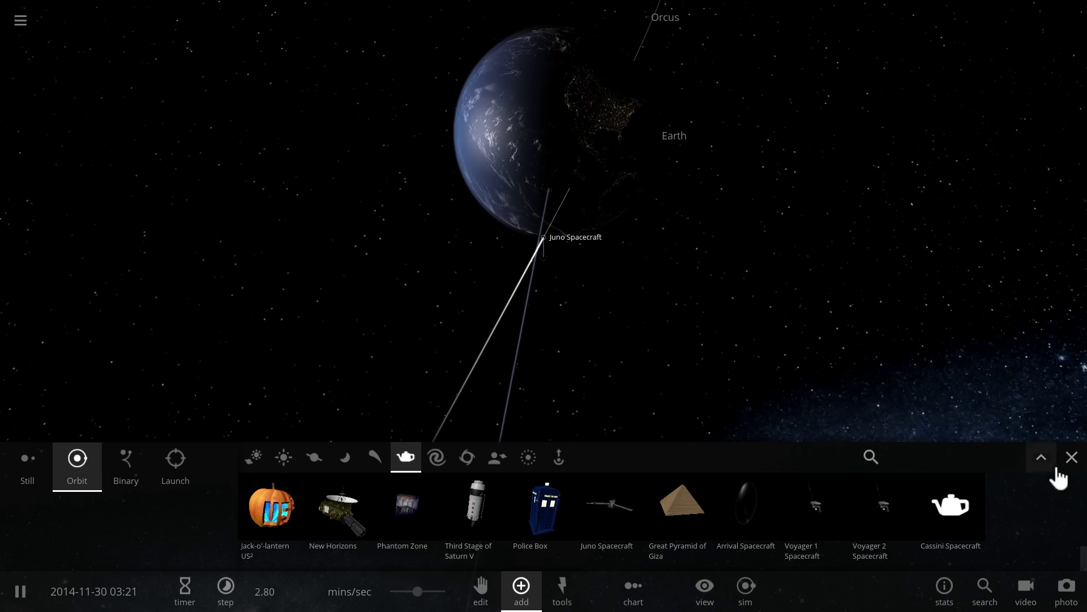
Step: Finish adding objects and speed up the simulation to about 12.5 mins/sec to watch the spacecraft orbit
{"action": "left_click", "coordinate": [1079, 467]}
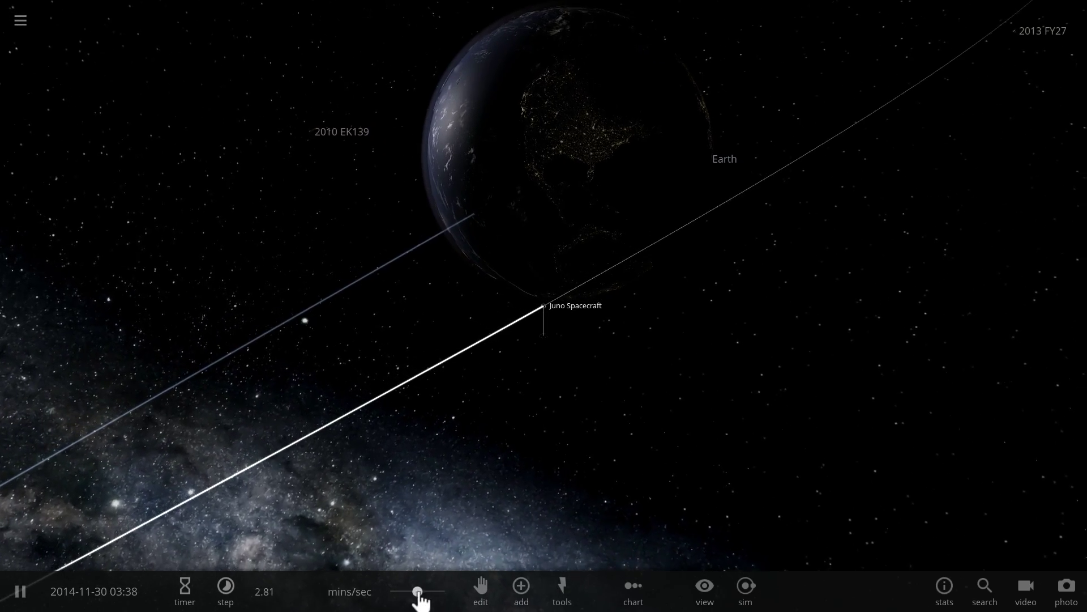
{"action": "left_click_drag", "start_coordinate": [418, 591], "coordinate": [446, 589]}
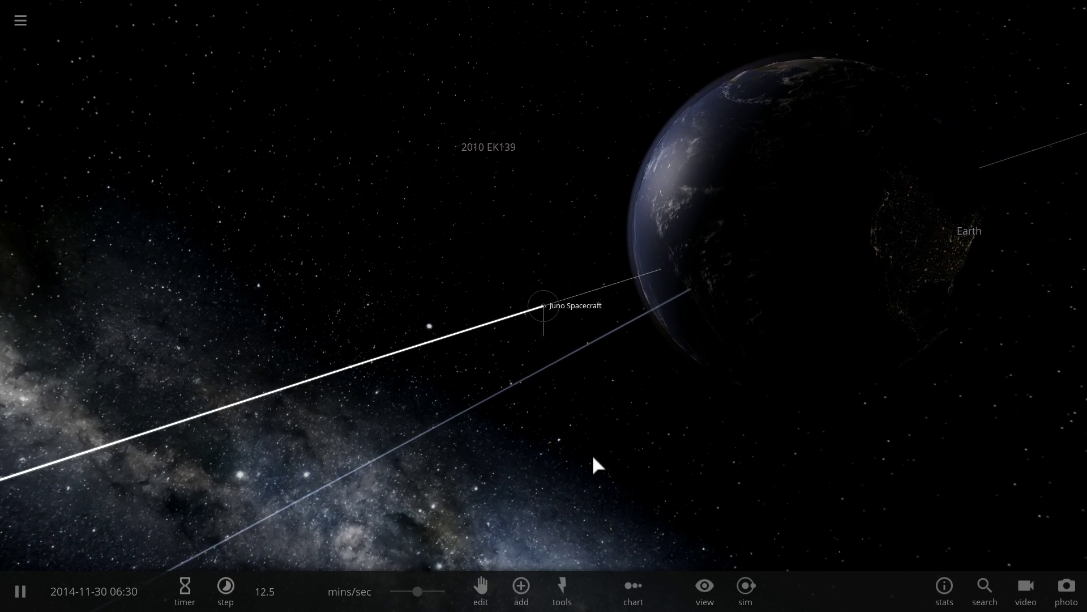
Step: Open the Juno Spacecraft's motion properties and set its relative total velocity to 9 km/s
{"action": "left_click", "coordinate": [545, 306]}
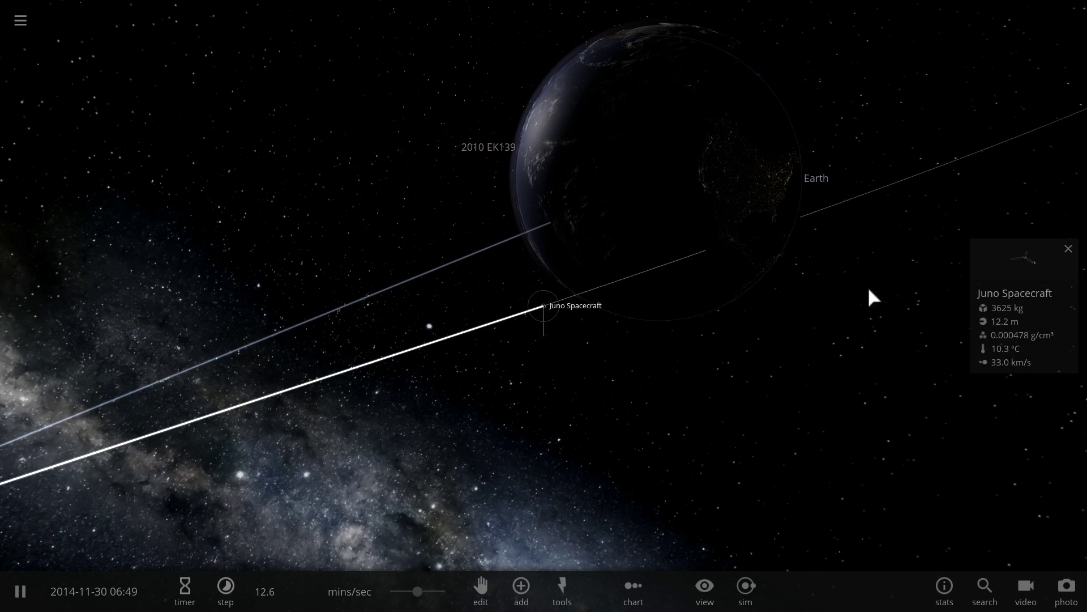
{"action": "left_click", "coordinate": [1034, 259]}
{"action": "left_click", "coordinate": [853, 209]}
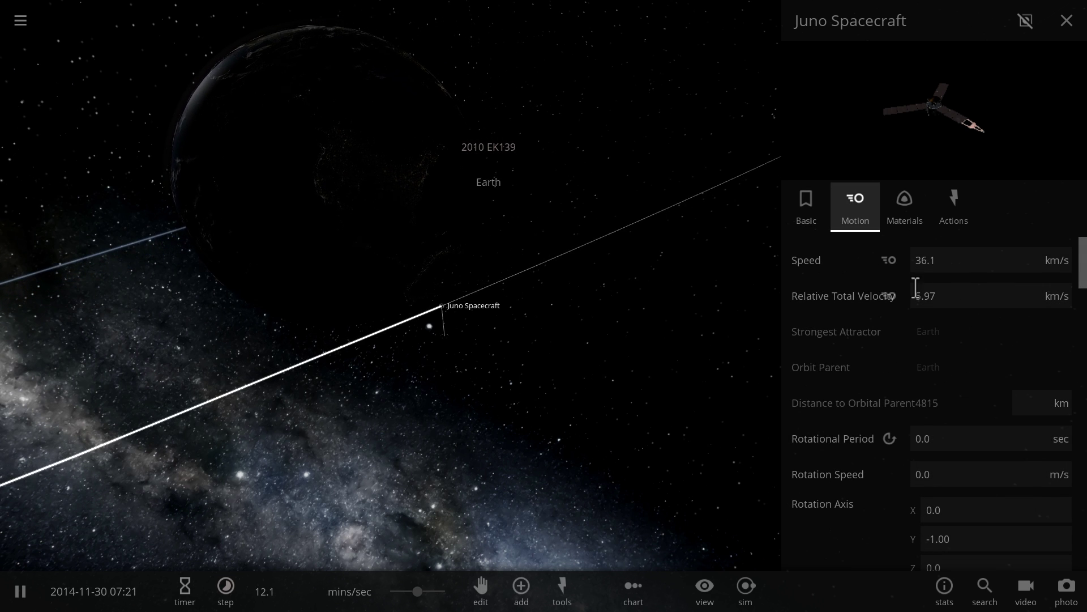
{"action": "left_click", "coordinate": [959, 298]}
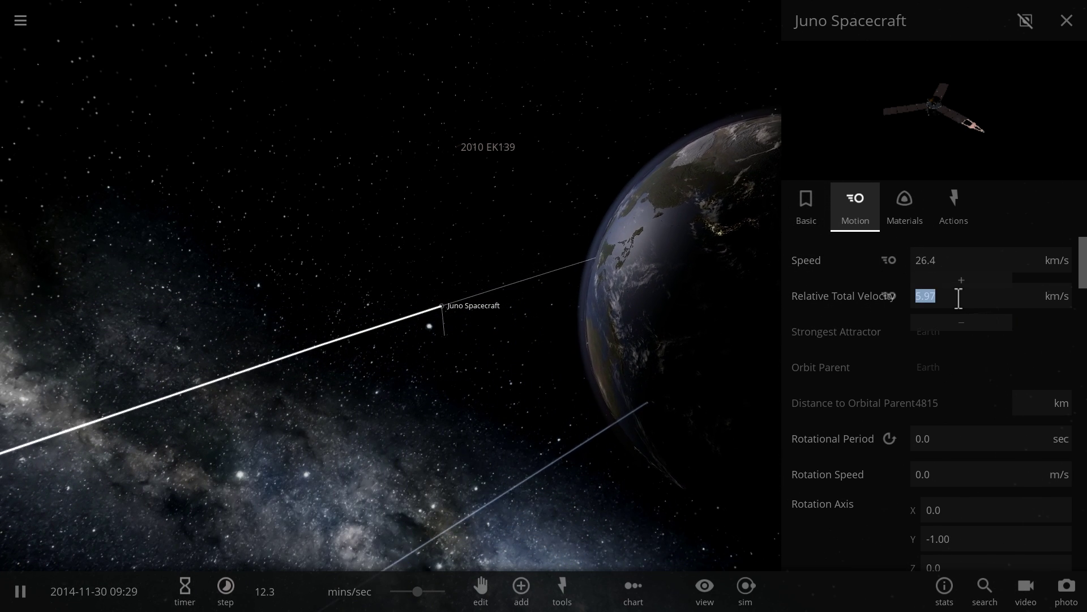
{"action": "type", "text": "9"}
{"action": "left_click", "coordinate": [898, 308]}
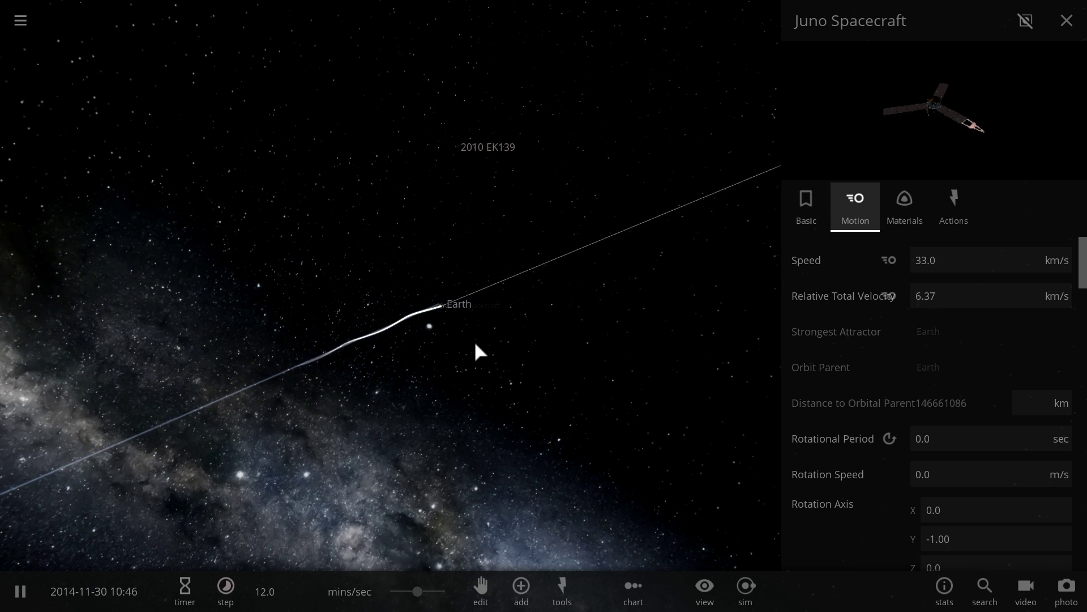
Step: Focus on Earth and place the Great Pyramid of Giza in orbit about 11,200 km from it
{"action": "scroll", "coordinate": [474, 341], "scroll_direction": "down", "scroll_amount": 5}
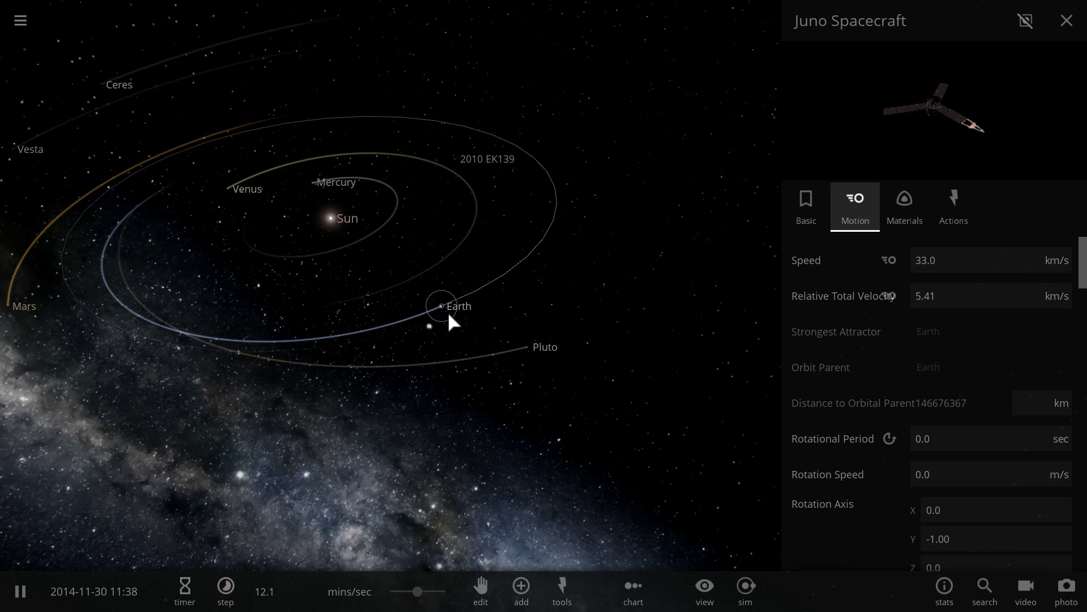
{"action": "scroll", "coordinate": [449, 315], "scroll_direction": "up", "scroll_amount": 5}
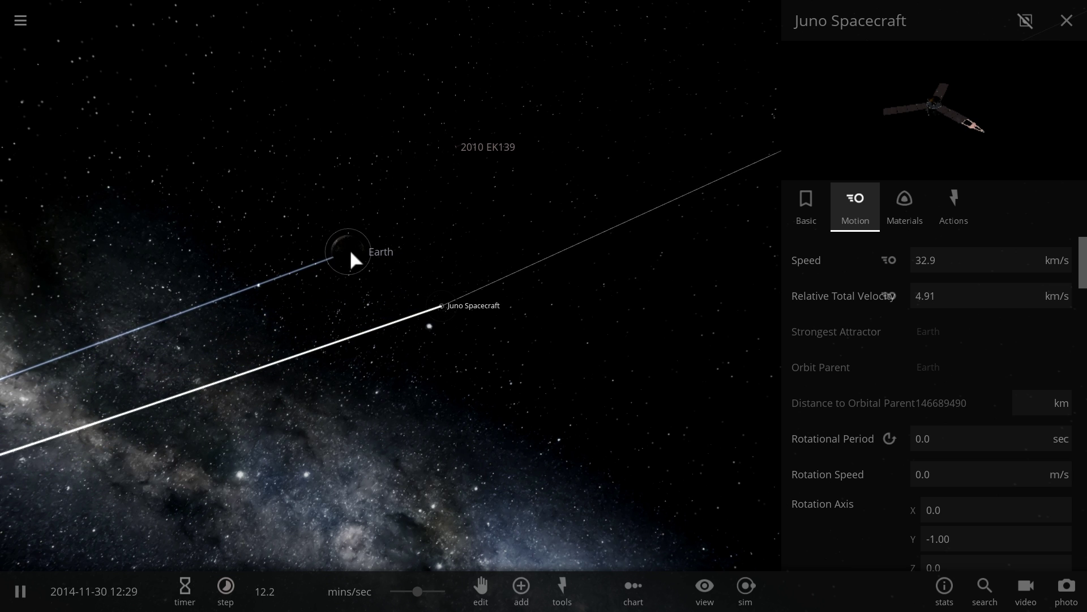
{"action": "double_click", "coordinate": [350, 249]}
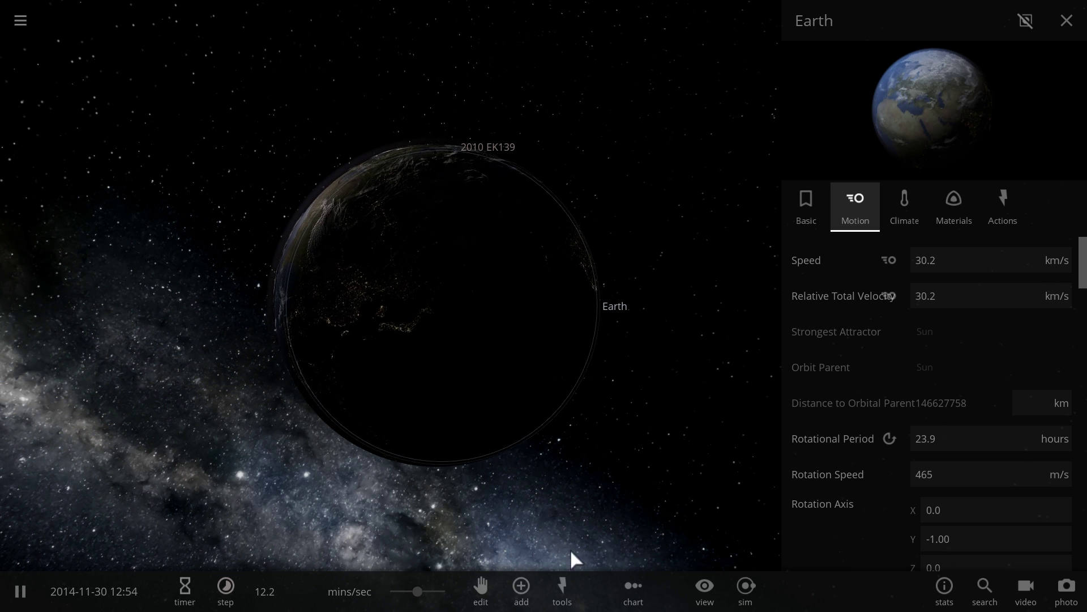
{"action": "left_click", "coordinate": [535, 600]}
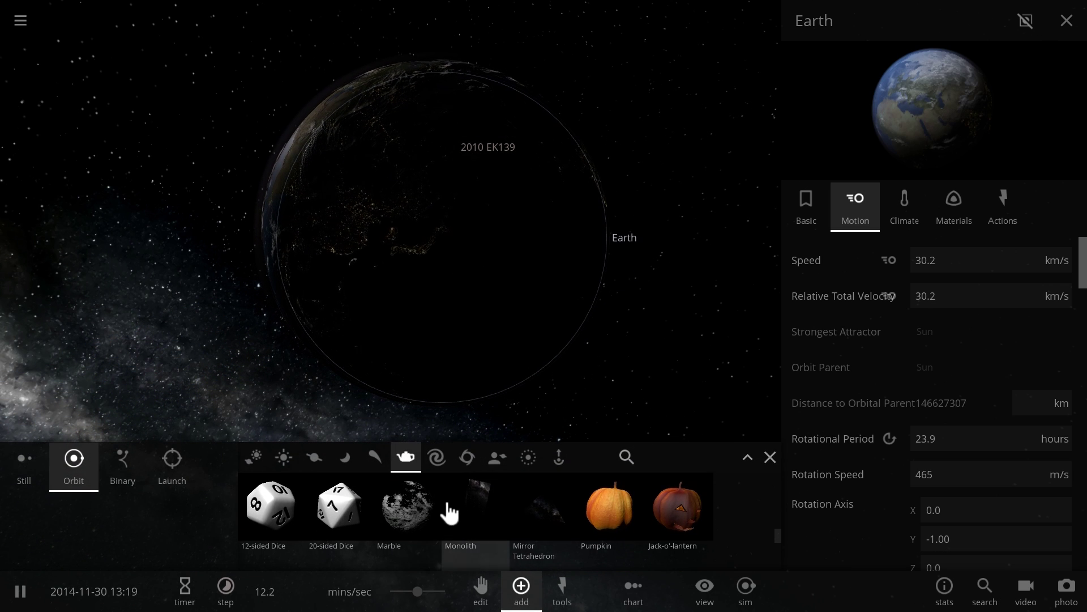
{"action": "scroll", "coordinate": [411, 526], "scroll_direction": "down", "scroll_amount": 1}
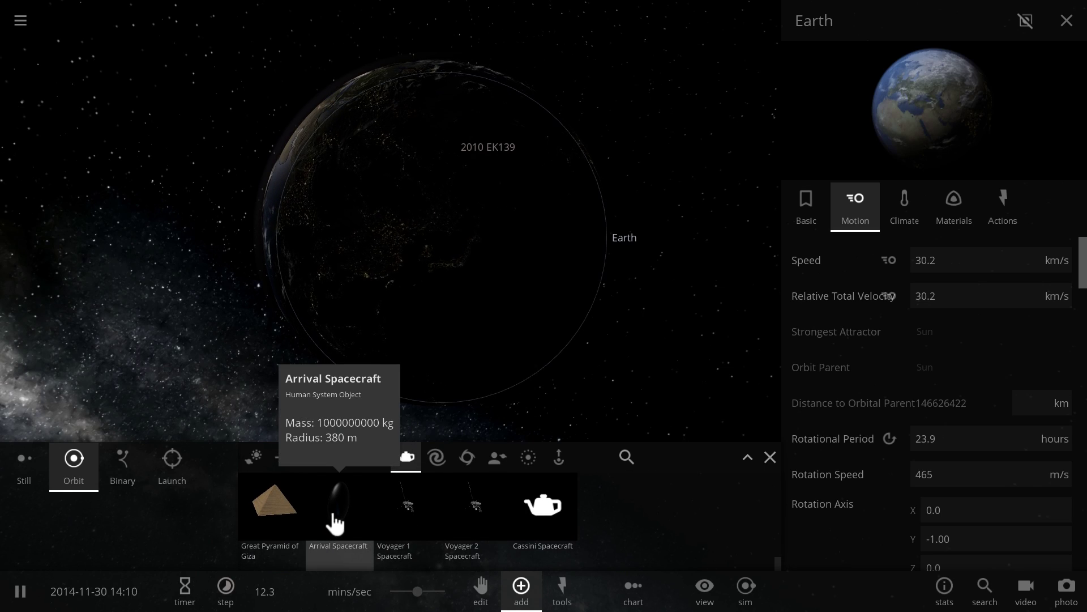
{"action": "scroll", "coordinate": [305, 406], "scroll_direction": "down", "scroll_amount": 3}
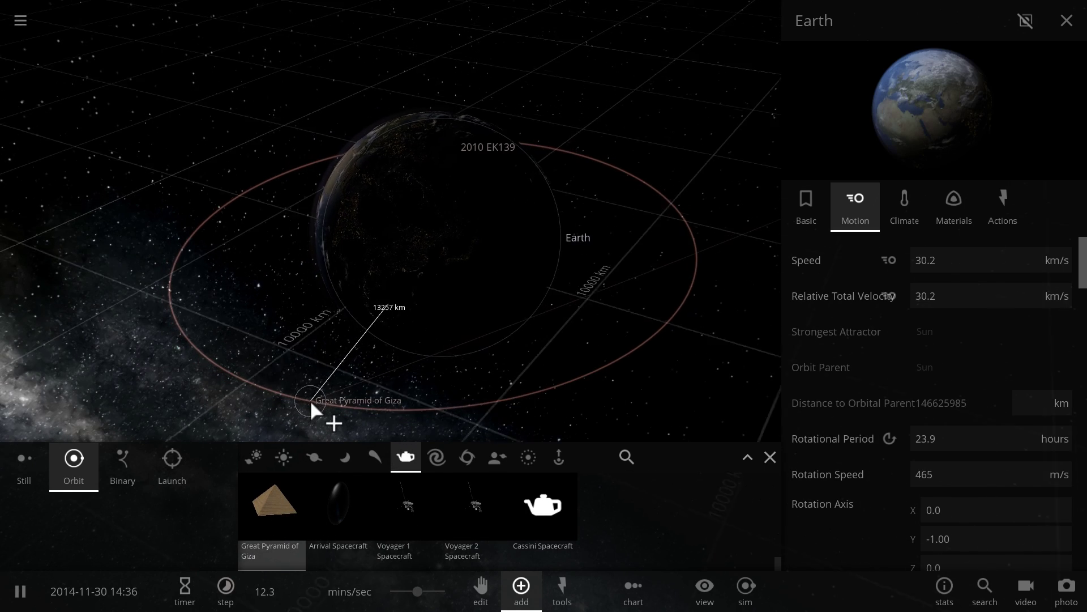
{"action": "left_click", "coordinate": [335, 352]}
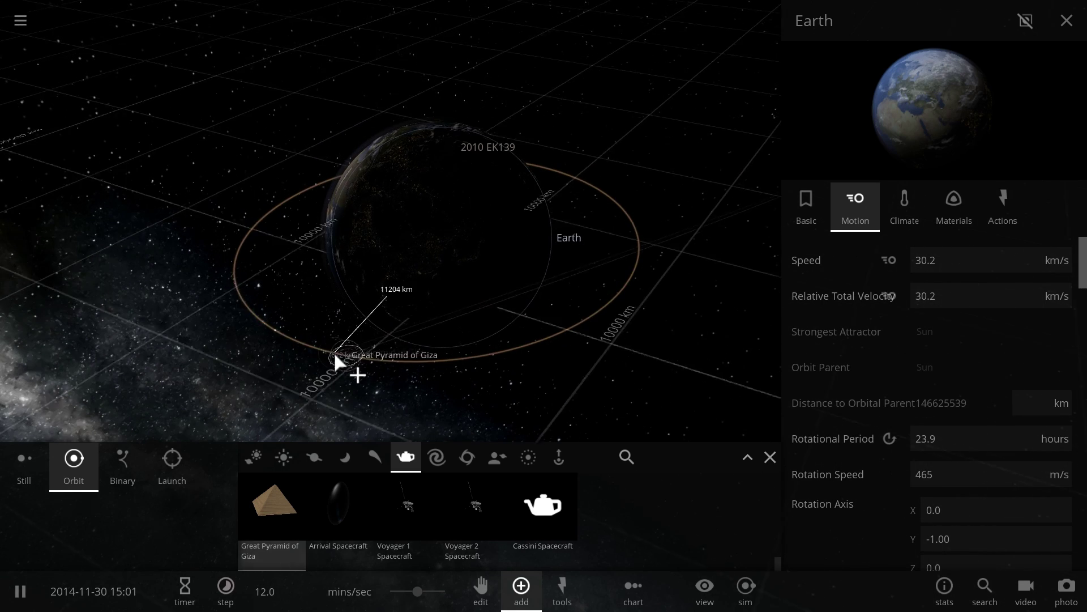
{"action": "key", "text": "space"}
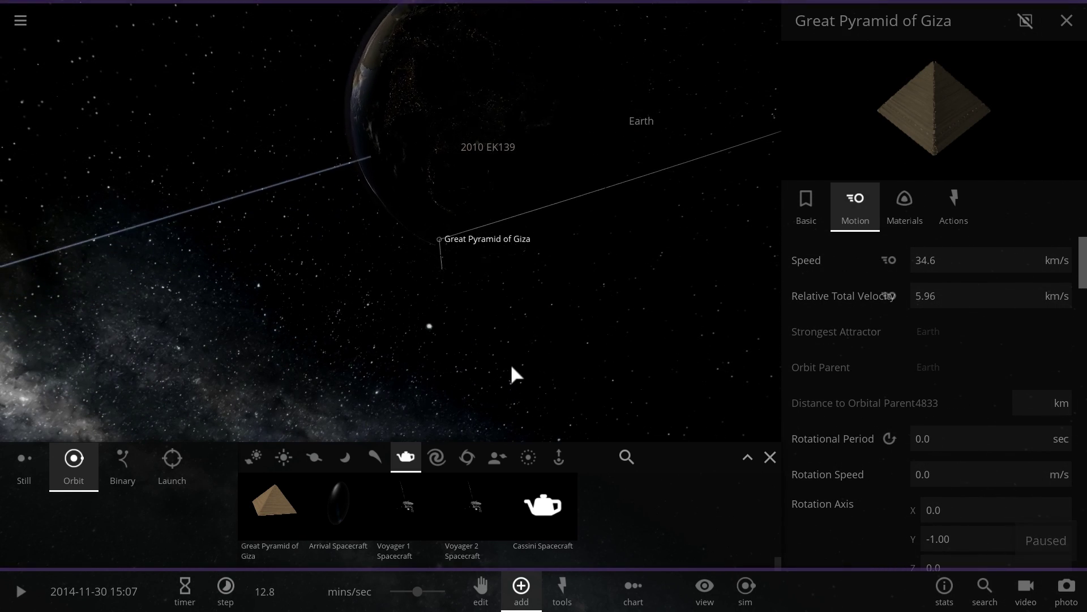
{"action": "left_click", "coordinate": [769, 457]}
{"action": "key", "text": "space"}
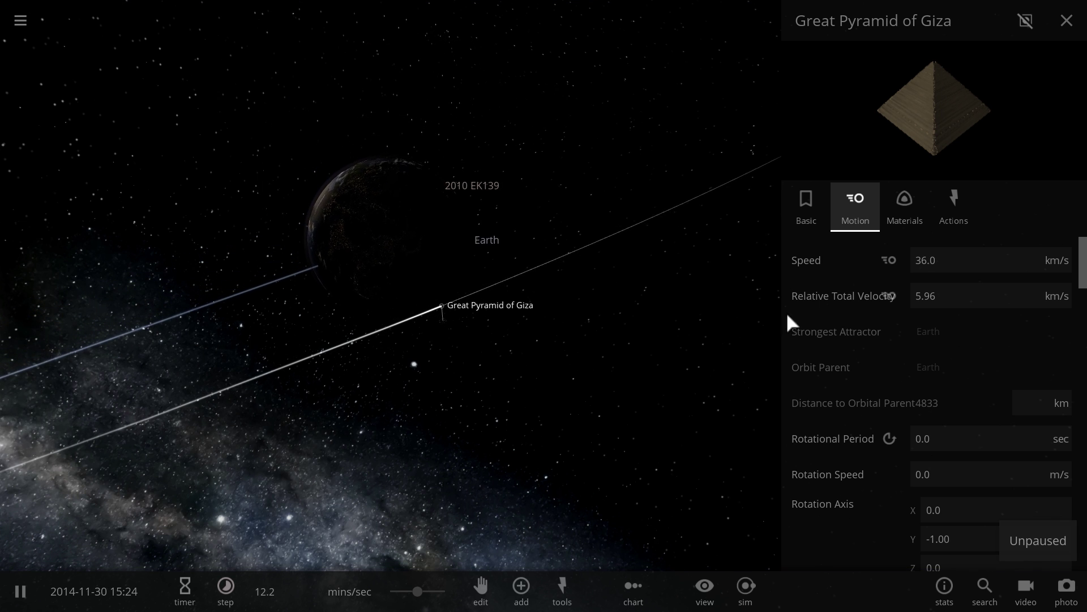
Step: Set the Great Pyramid of Giza's relative total velocity to 9 km/s
{"action": "left_click", "coordinate": [963, 300]}
{"action": "type", "text": "9"}
{"action": "key", "text": "Return"}
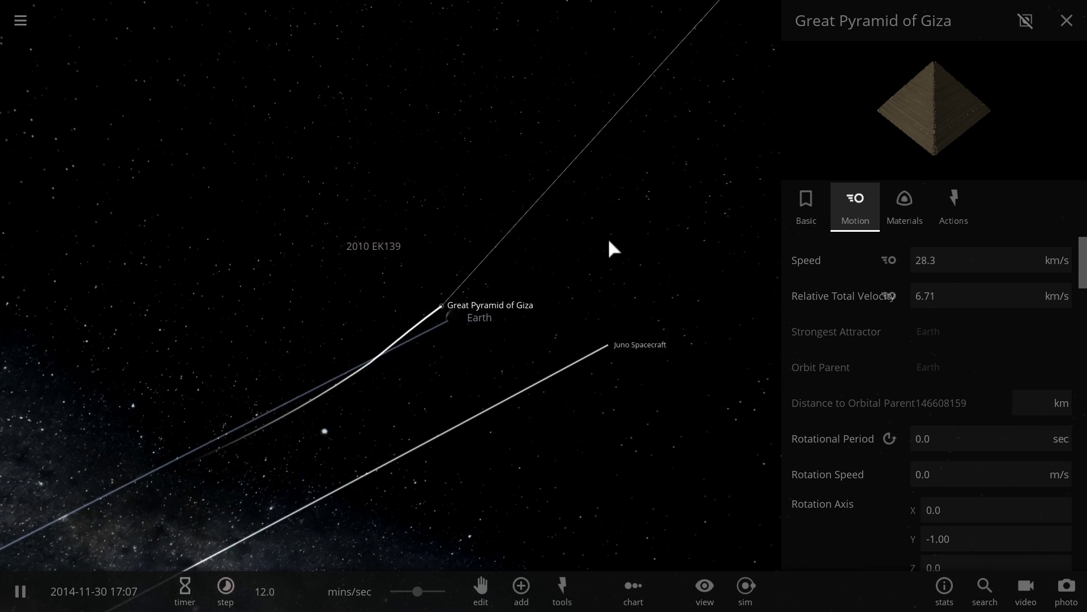
Step: Speed up the simulation to about 1.65 hours/sec to follow the pyramid's path through the inner Solar System
{"action": "scroll", "coordinate": [591, 217], "scroll_direction": "down", "scroll_amount": 5}
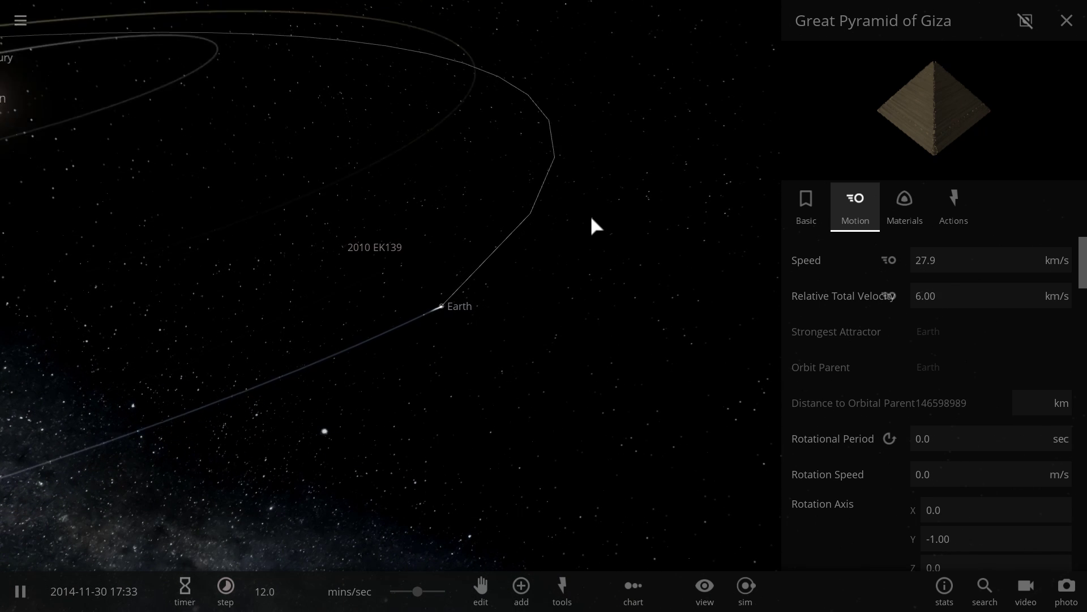
{"action": "left_click_drag", "start_coordinate": [592, 217], "coordinate": [509, 277]}
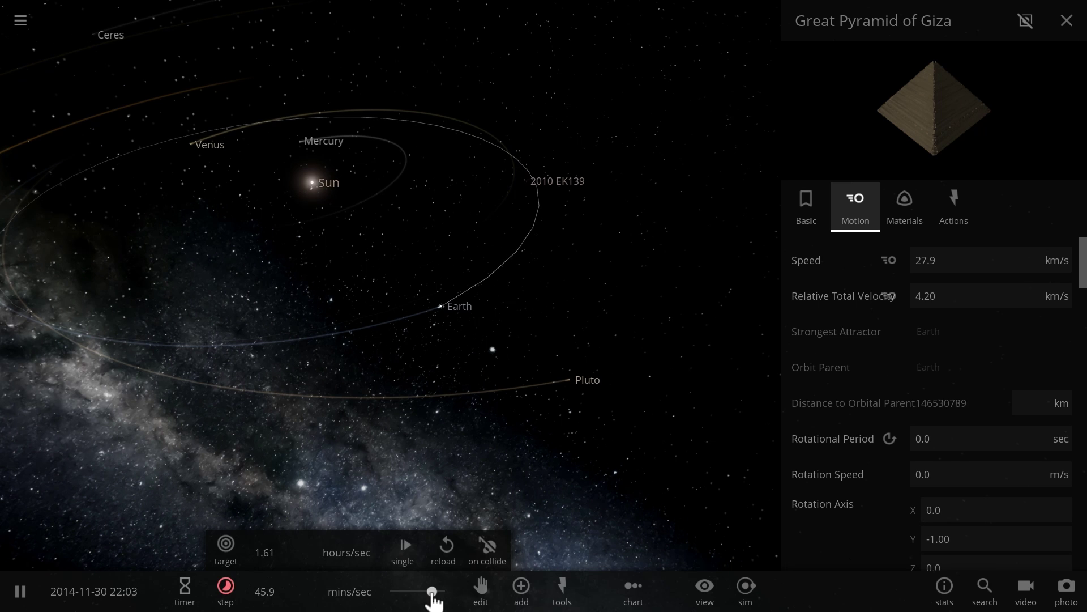
{"action": "left_click_drag", "start_coordinate": [394, 419], "coordinate": [412, 391]}
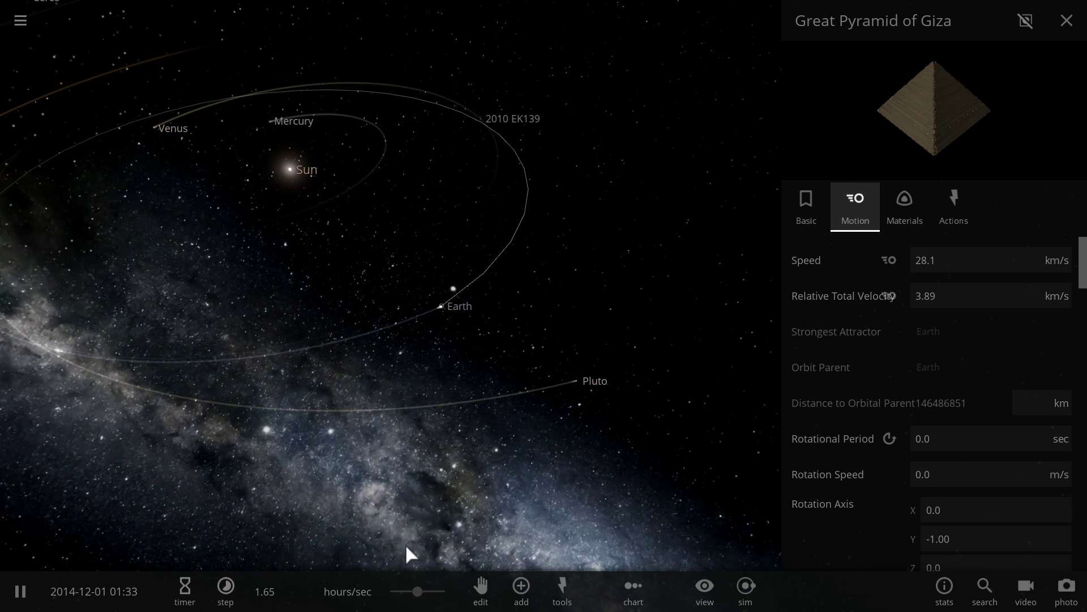
Step: Focus on Venus and place another Juno Spacecraft near it, orbiting the Sun at about 103 million km
{"action": "double_click", "coordinate": [159, 129]}
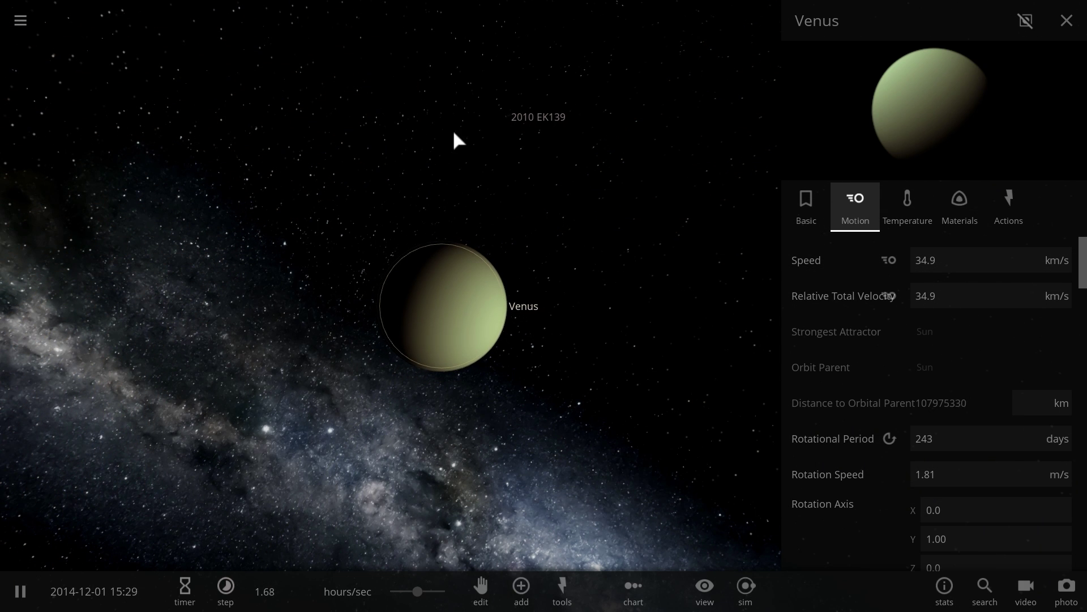
{"action": "scroll", "coordinate": [464, 104], "scroll_direction": "down", "scroll_amount": 2}
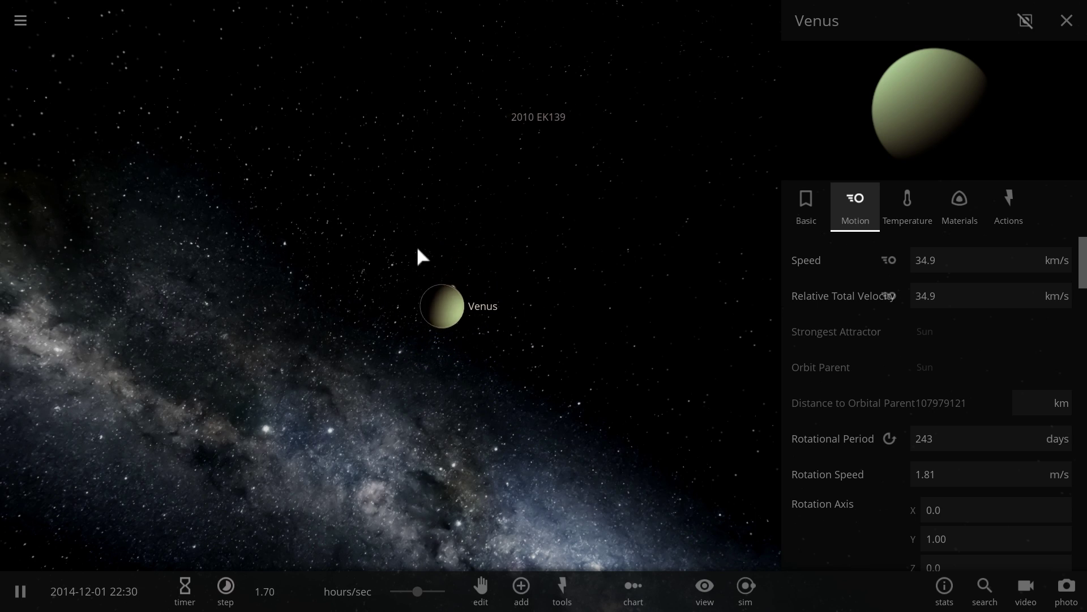
{"action": "scroll", "coordinate": [441, 332], "scroll_direction": "down", "scroll_amount": 3}
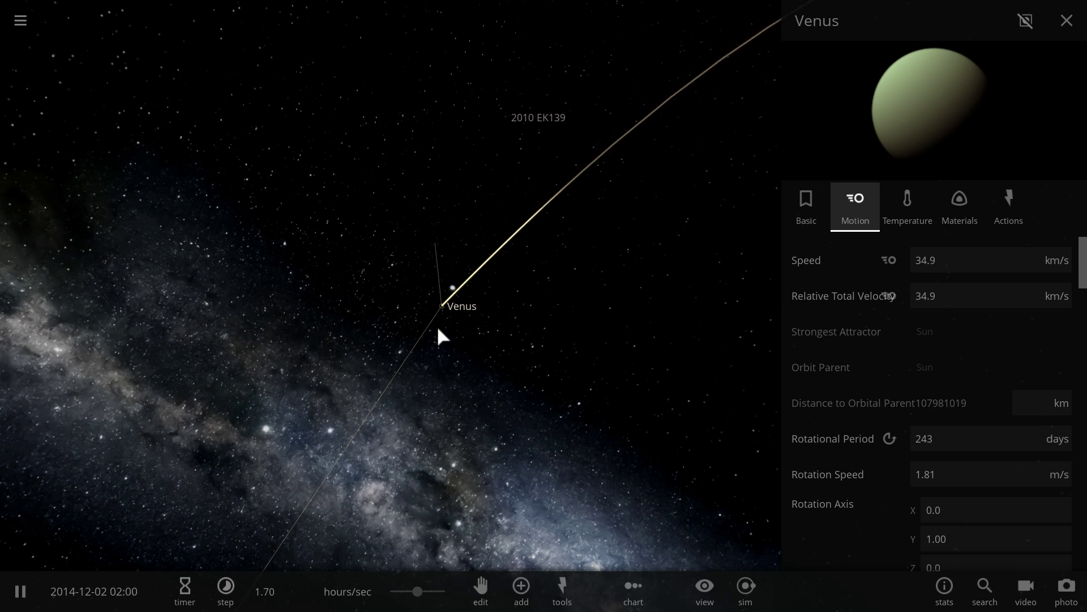
{"action": "scroll", "coordinate": [438, 321], "scroll_direction": "down", "scroll_amount": 3}
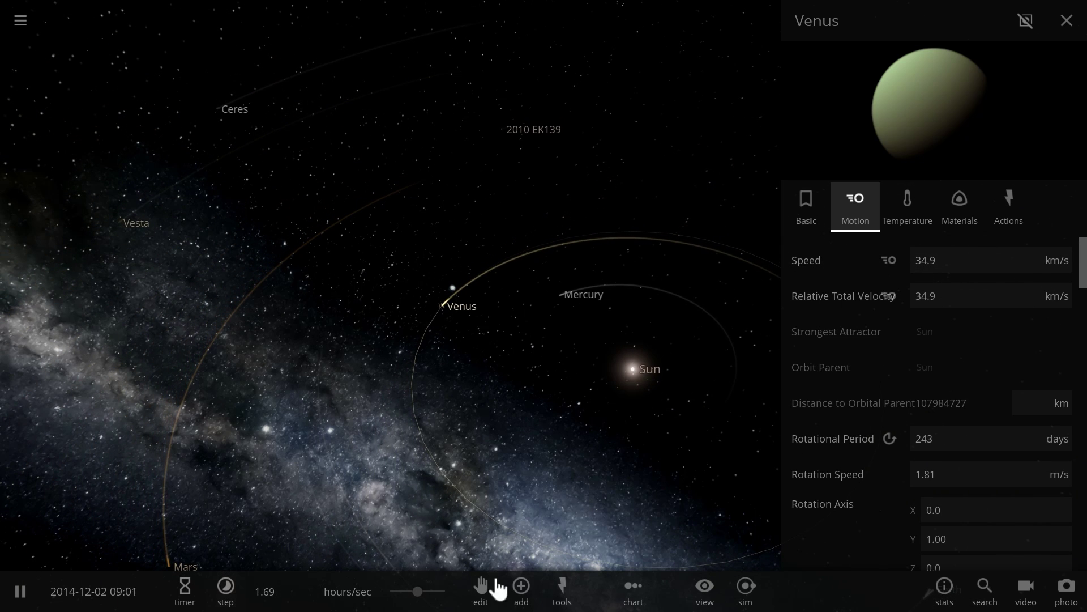
{"action": "left_click", "coordinate": [523, 594]}
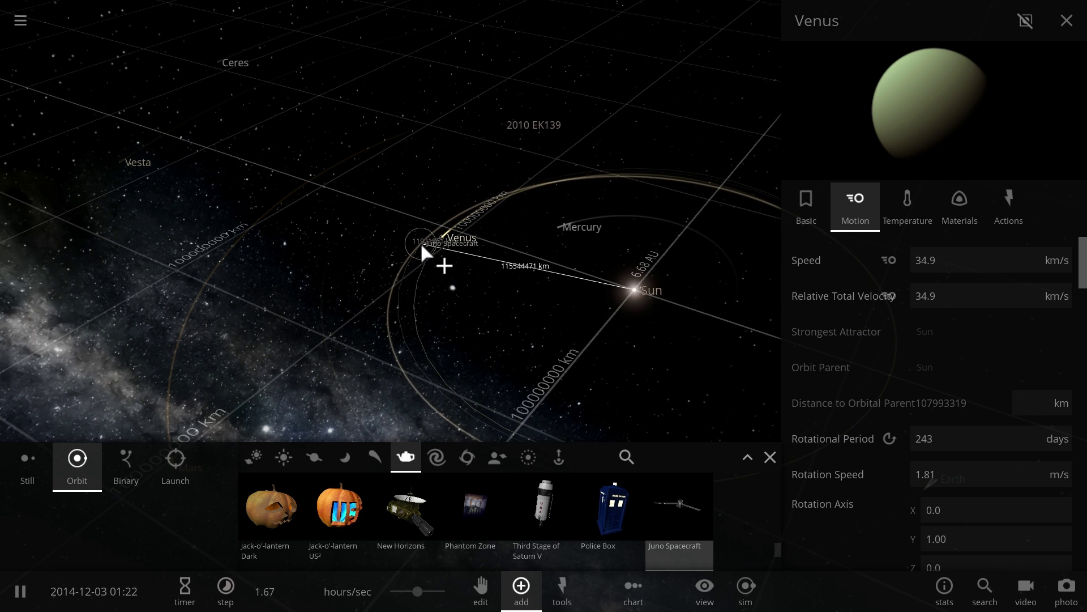
{"action": "left_click", "coordinate": [435, 255]}
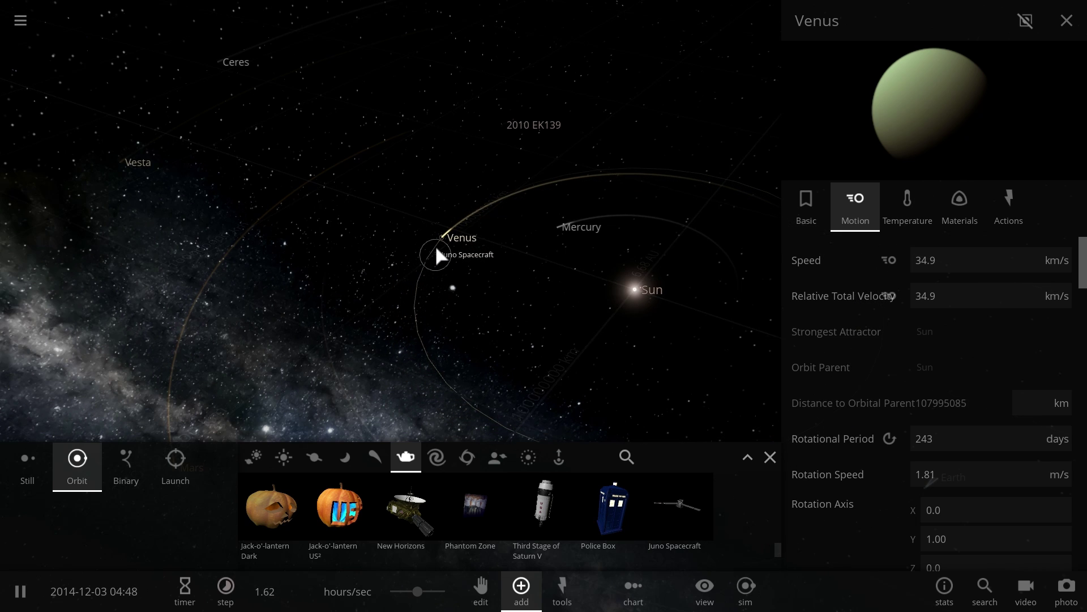
{"action": "left_click", "coordinate": [435, 245]}
{"action": "left_click_drag", "start_coordinate": [494, 305], "coordinate": [576, 315]}
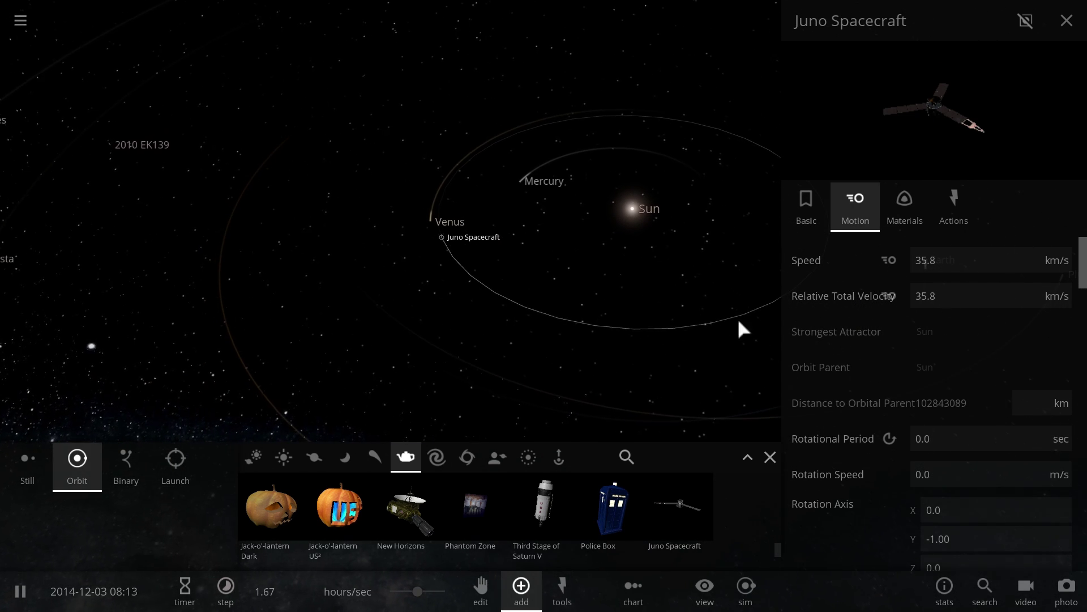
Step: Finish adding objects and raise the new Juno Spacecraft's orbital eccentricity to 0.94
{"action": "scroll", "coordinate": [949, 381], "scroll_direction": "down", "scroll_amount": 10}
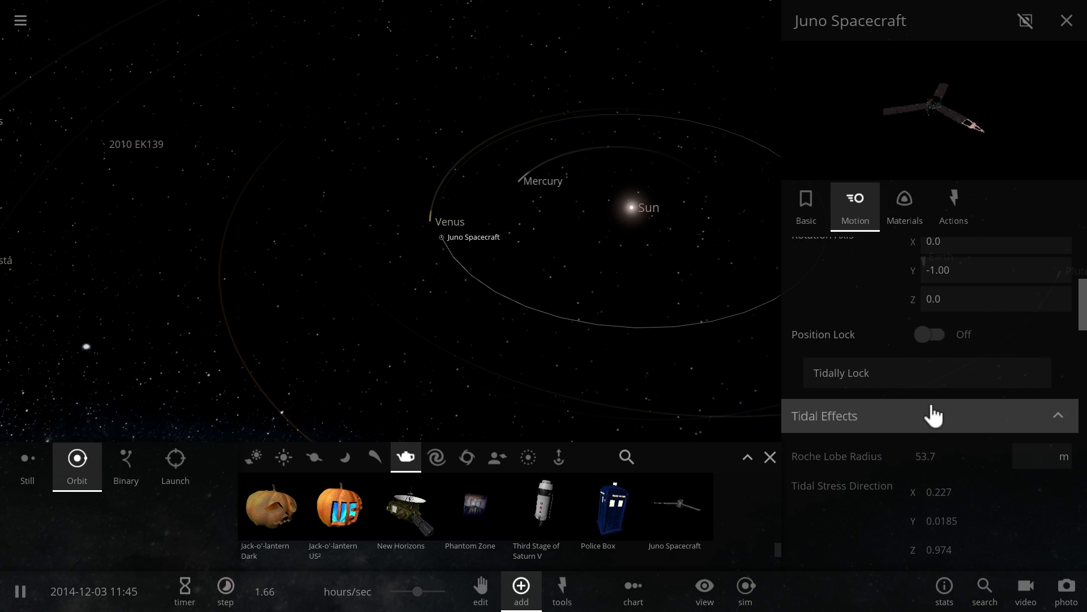
{"action": "scroll", "coordinate": [945, 431], "scroll_direction": "down", "scroll_amount": 2}
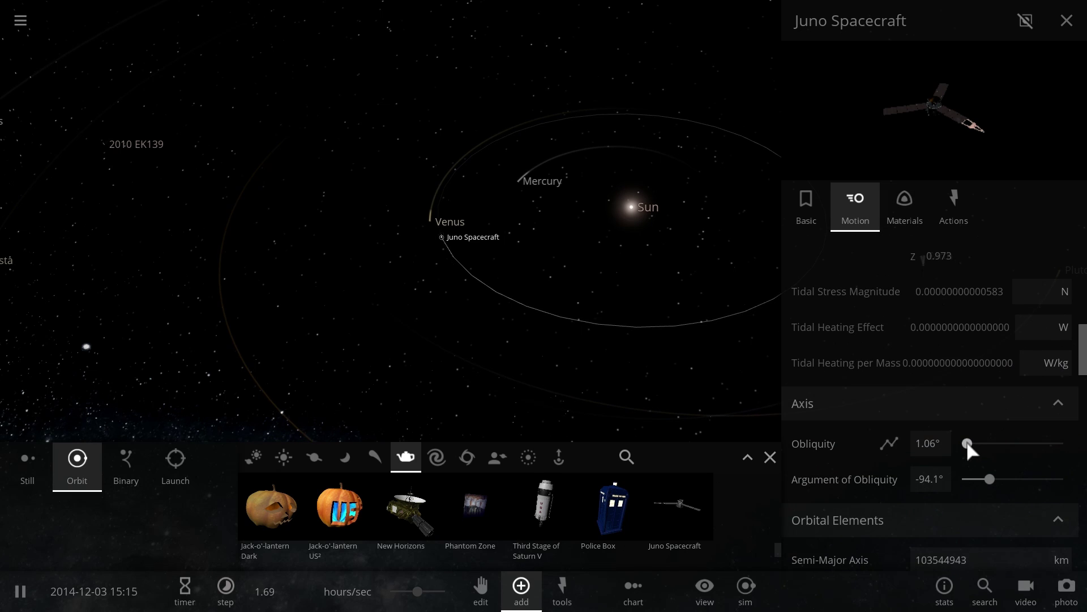
{"action": "scroll", "coordinate": [966, 447], "scroll_direction": "down", "scroll_amount": 4}
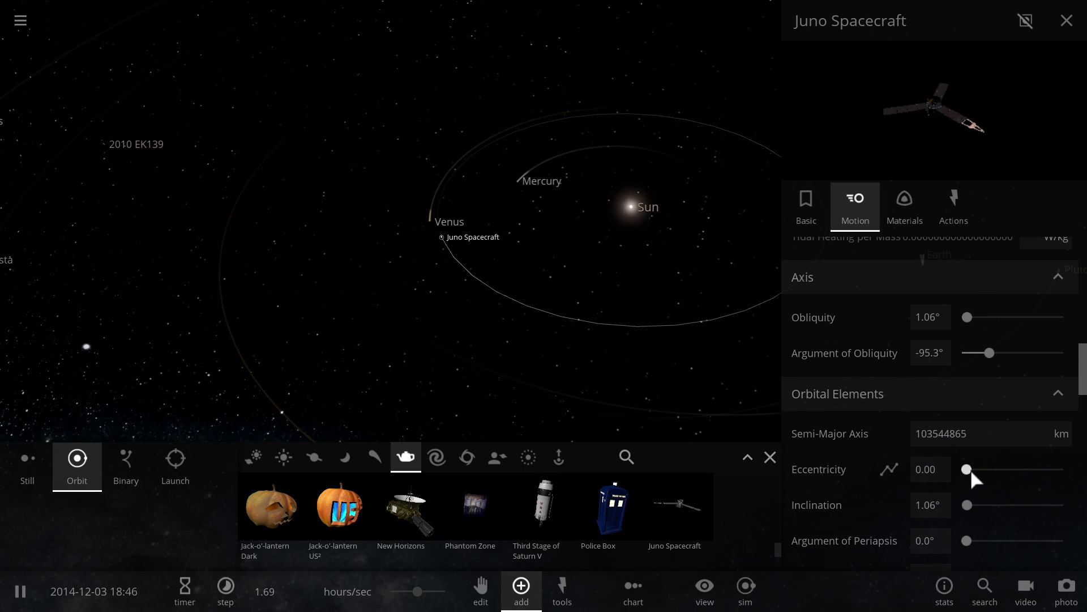
{"action": "mouse_move", "coordinate": [970, 469]}
{"action": "left_mouse_down"}
{"action": "mouse_move", "coordinate": [1008, 469]}
{"action": "mouse_move", "coordinate": [966, 469]}
{"action": "mouse_move", "coordinate": [987, 455]}
{"action": "mouse_move", "coordinate": [958, 460]}
{"action": "left_mouse_up"}
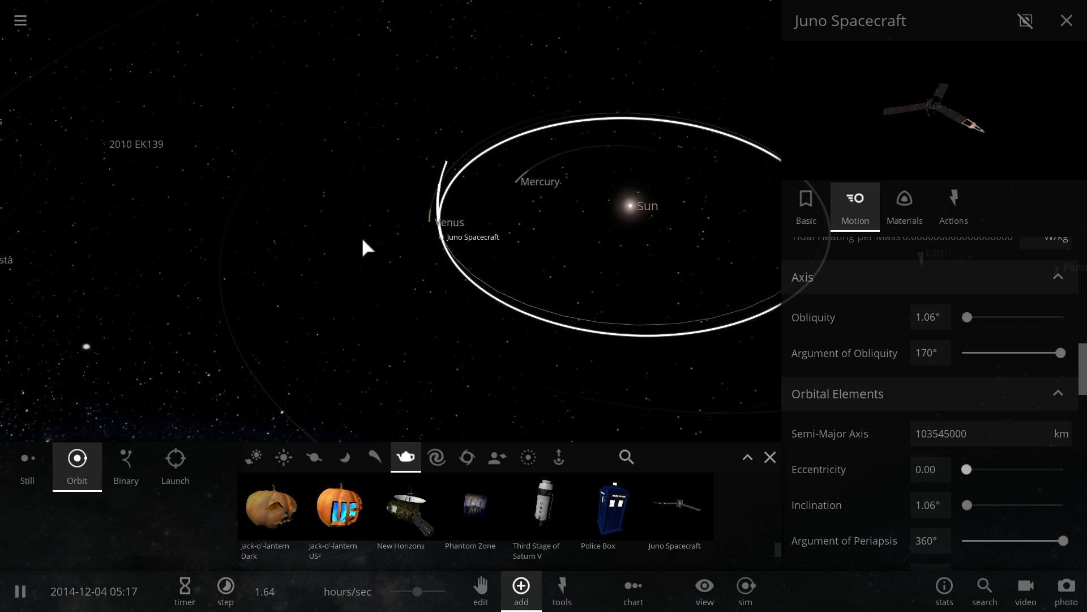
{"action": "left_click", "coordinate": [771, 457]}
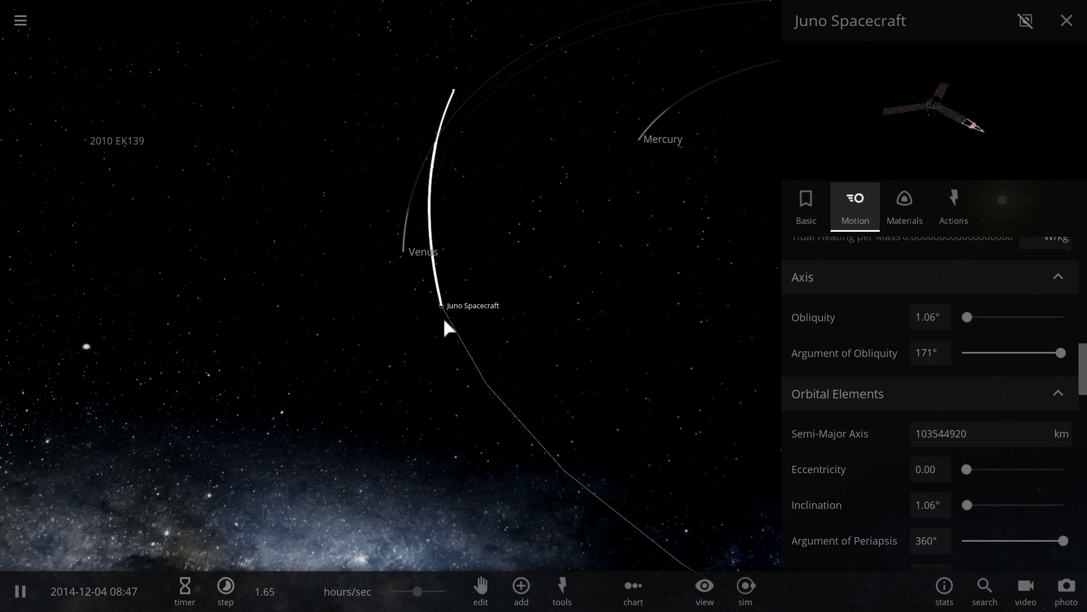
{"action": "scroll", "coordinate": [917, 397], "scroll_direction": "down", "scroll_amount": 2}
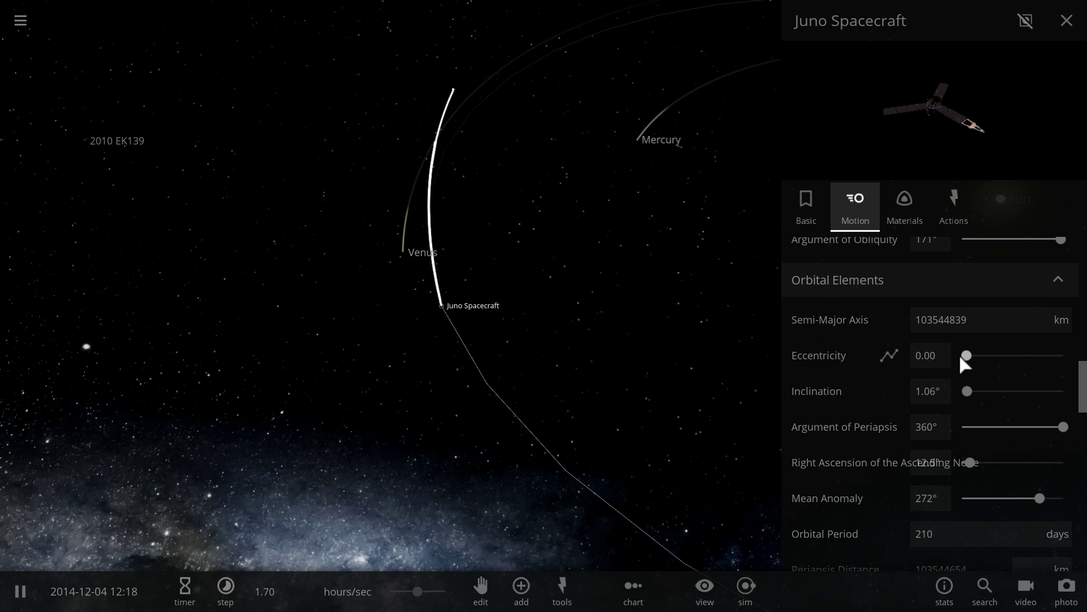
{"action": "left_click_drag", "start_coordinate": [967, 355], "coordinate": [1037, 357]}
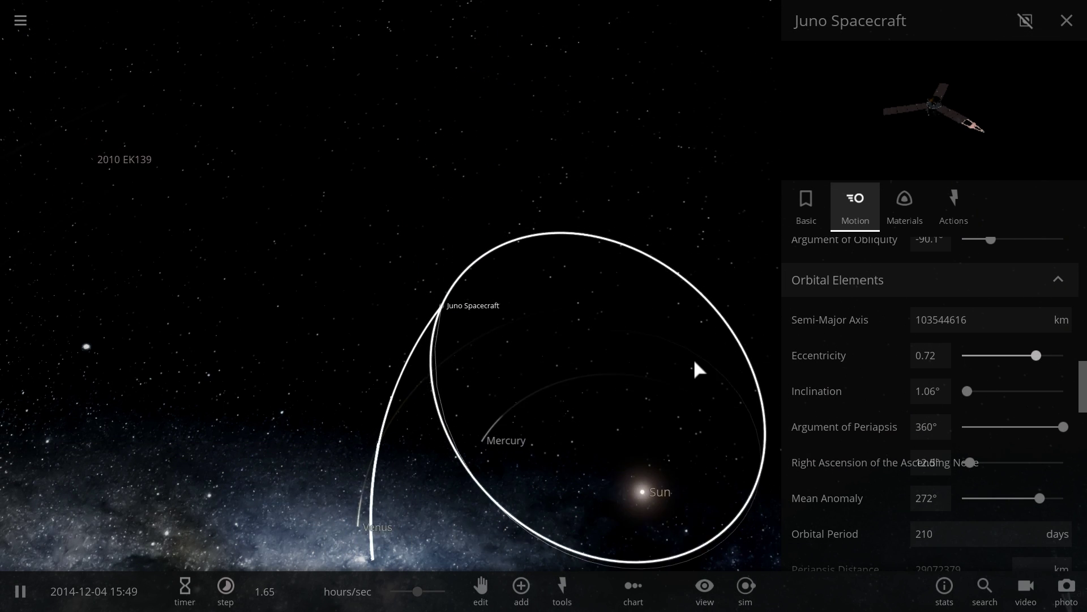
{"action": "scroll", "coordinate": [695, 361], "scroll_direction": "down", "scroll_amount": 1}
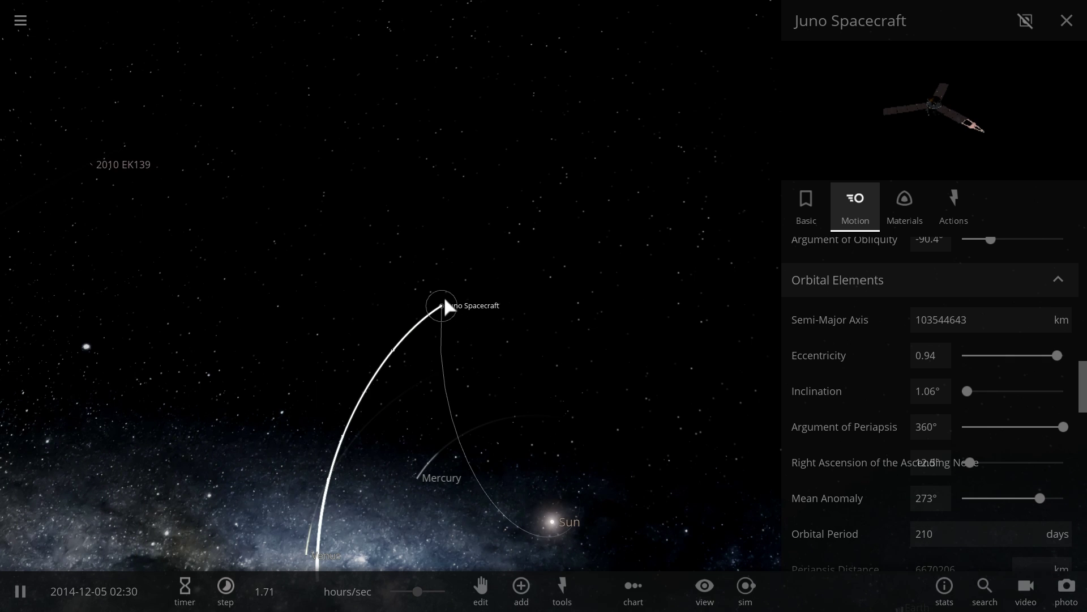
Step: Display the full orbits of all bodies and close the Juno Spacecraft's properties
{"action": "left_click_drag", "start_coordinate": [468, 320], "coordinate": [631, 397]}
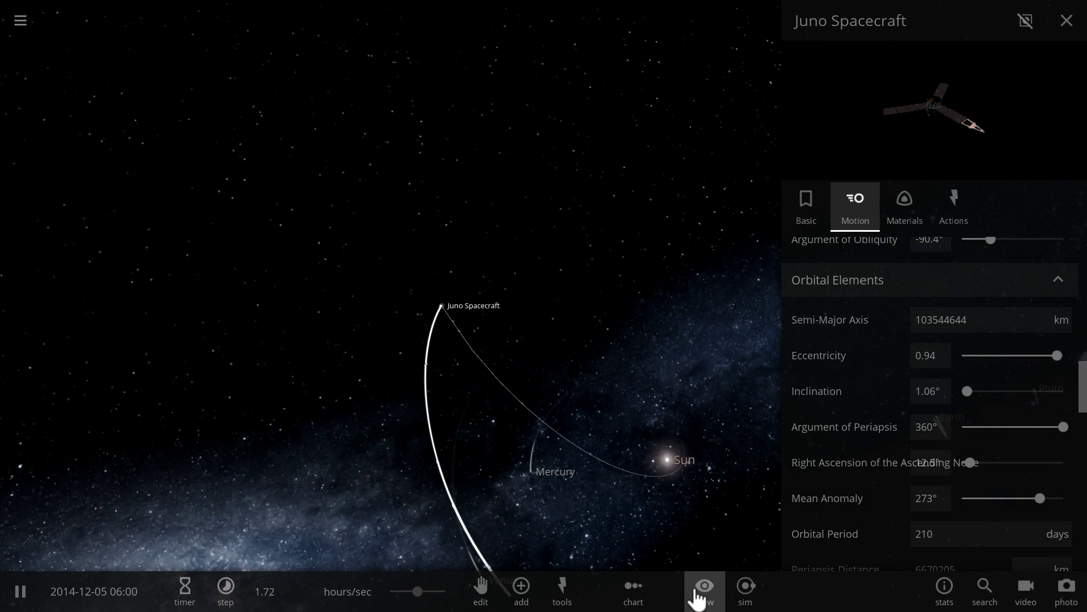
{"action": "left_click", "coordinate": [599, 548]}
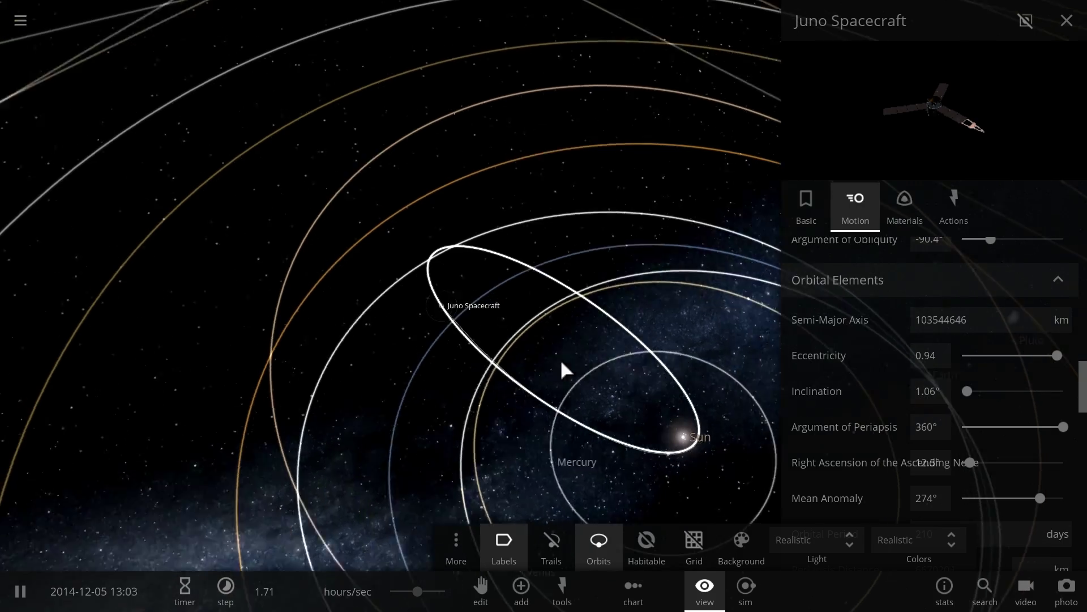
{"action": "left_click", "coordinate": [1067, 20]}
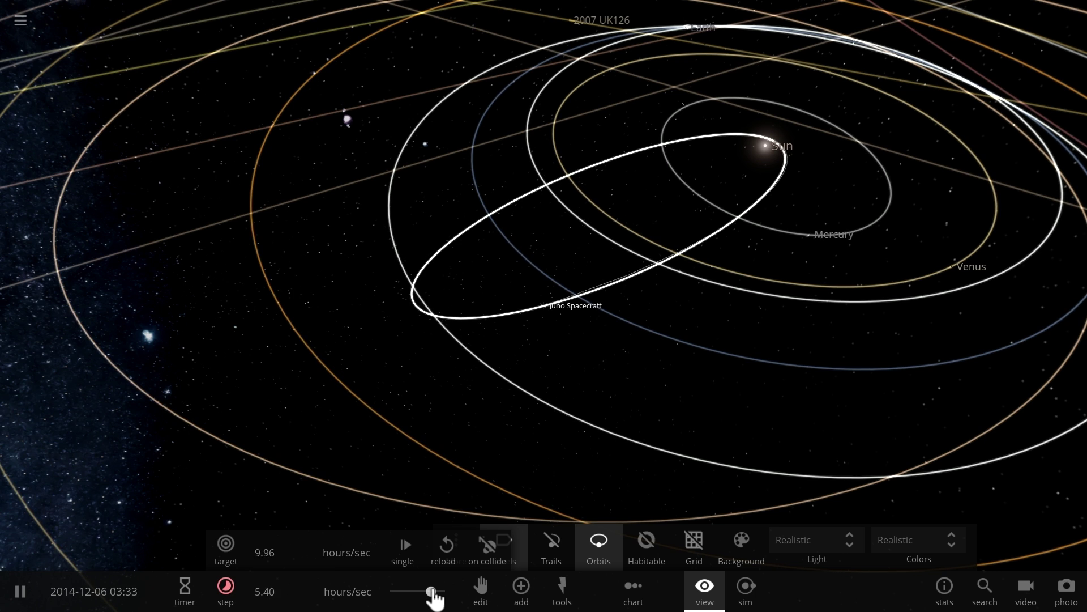
Step: Speed up the simulation to about 1.29 days/sec while following the Juno Spacecraft toward the Sun
{"action": "left_click_drag", "start_coordinate": [423, 596], "coordinate": [425, 603]}
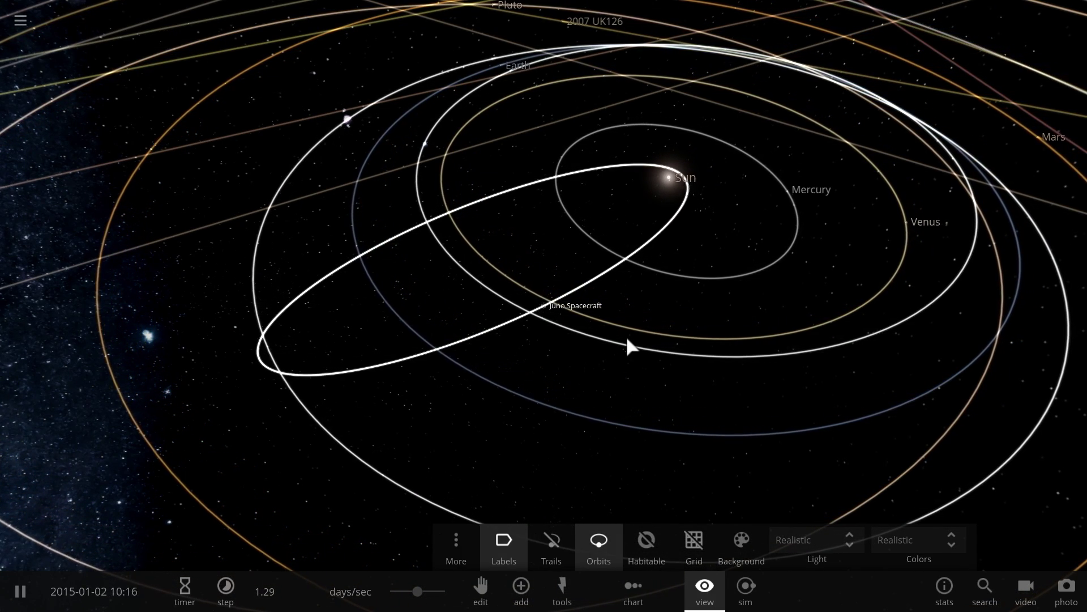
{"action": "scroll", "coordinate": [623, 334], "scroll_direction": "up", "scroll_amount": 3}
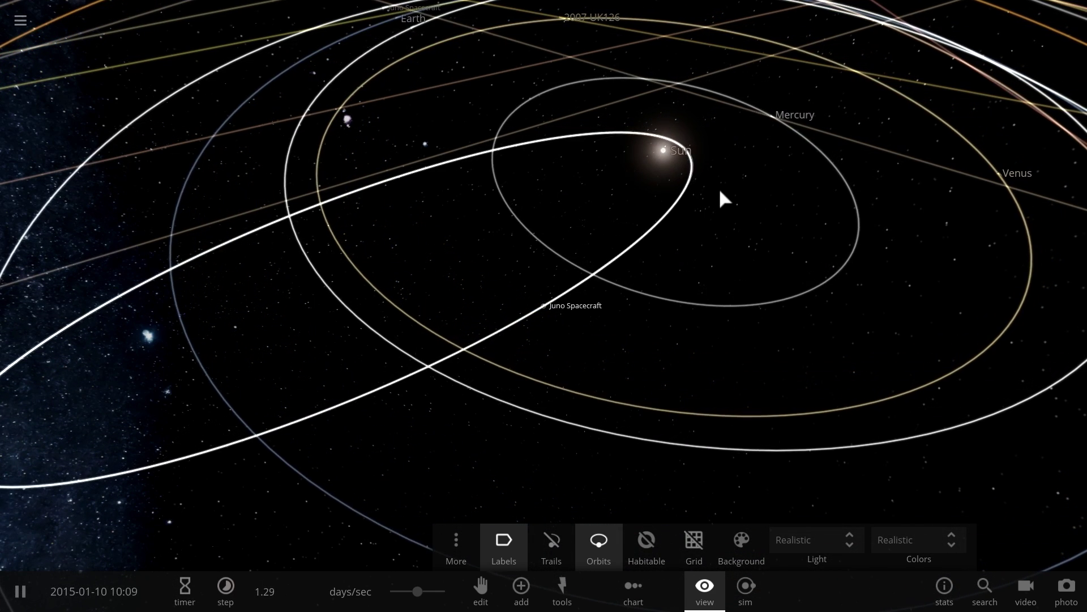
Step: Slow the simulation to about 12.2 mins/sec as the Juno Spacecraft closes in on the Sun
{"action": "left_click", "coordinate": [419, 590]}
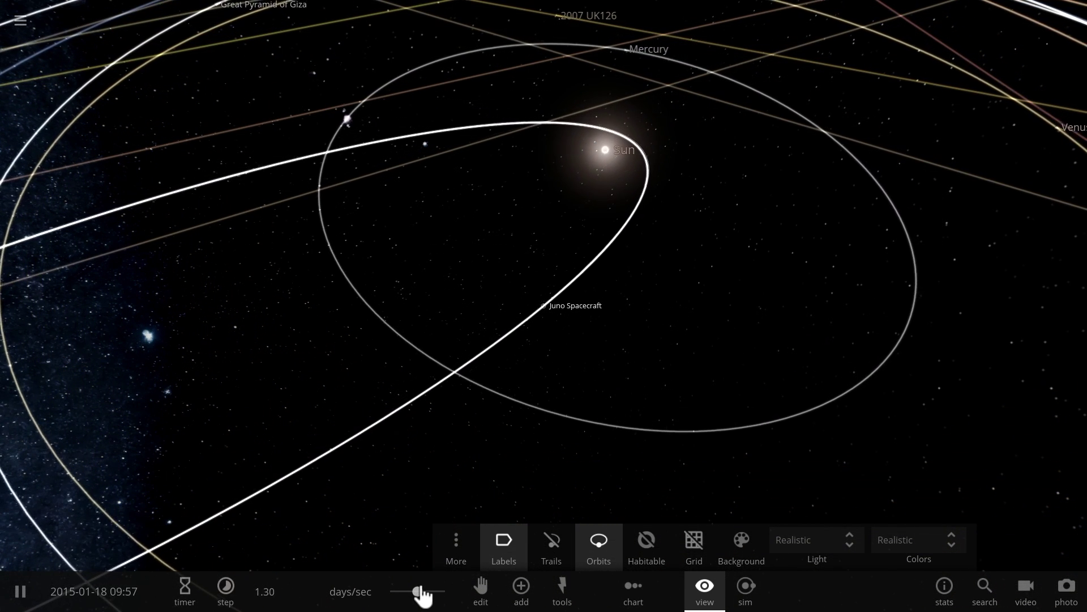
{"action": "left_click_drag", "start_coordinate": [419, 591], "coordinate": [402, 590]}
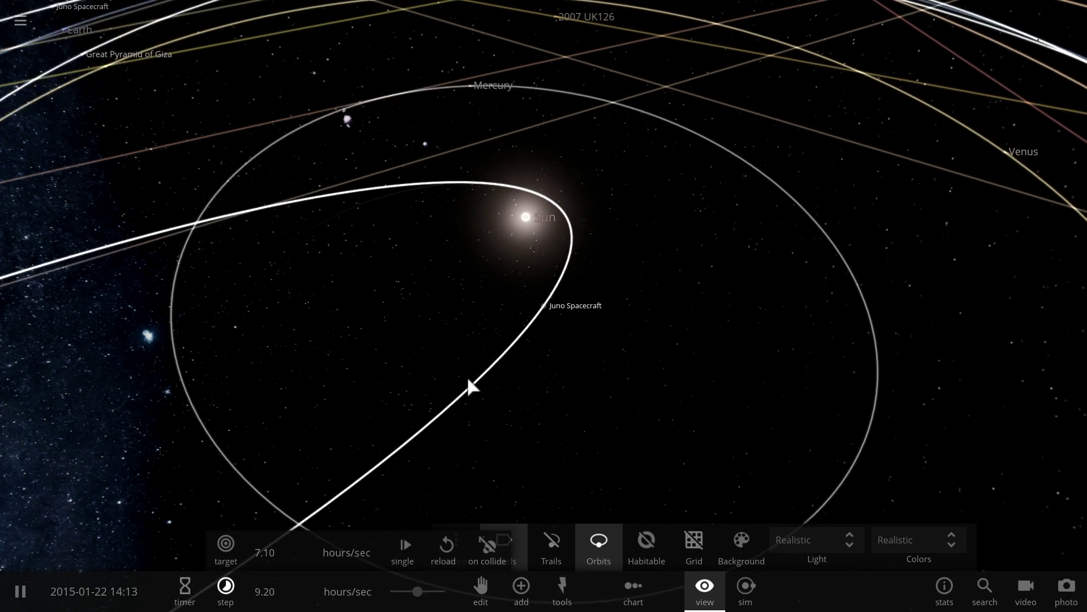
{"action": "scroll", "coordinate": [473, 374], "scroll_direction": "up", "scroll_amount": 5}
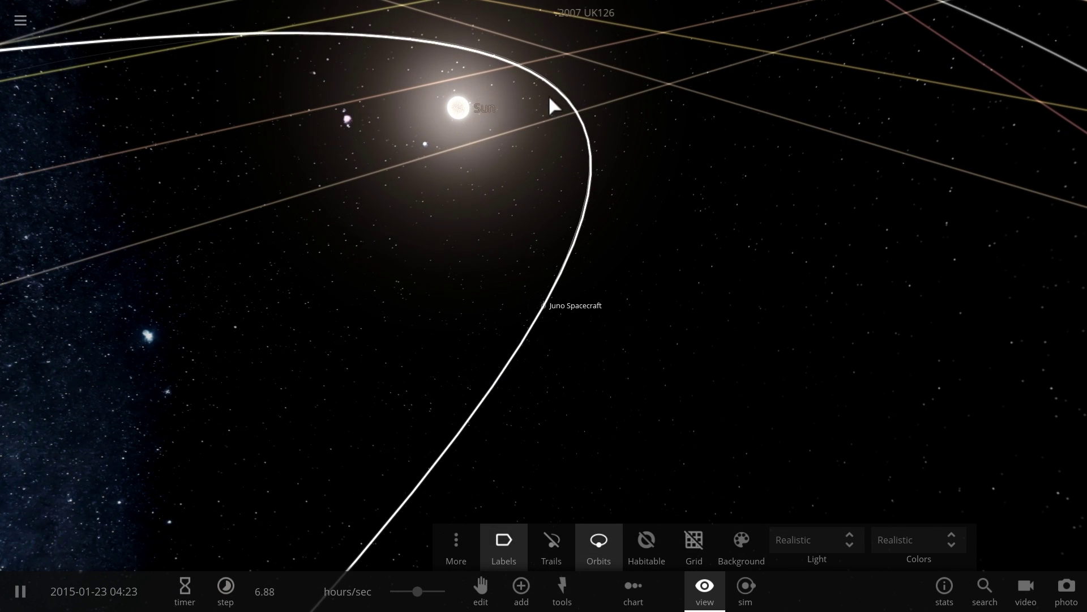
{"action": "left_click_drag", "start_coordinate": [420, 592], "coordinate": [404, 592]}
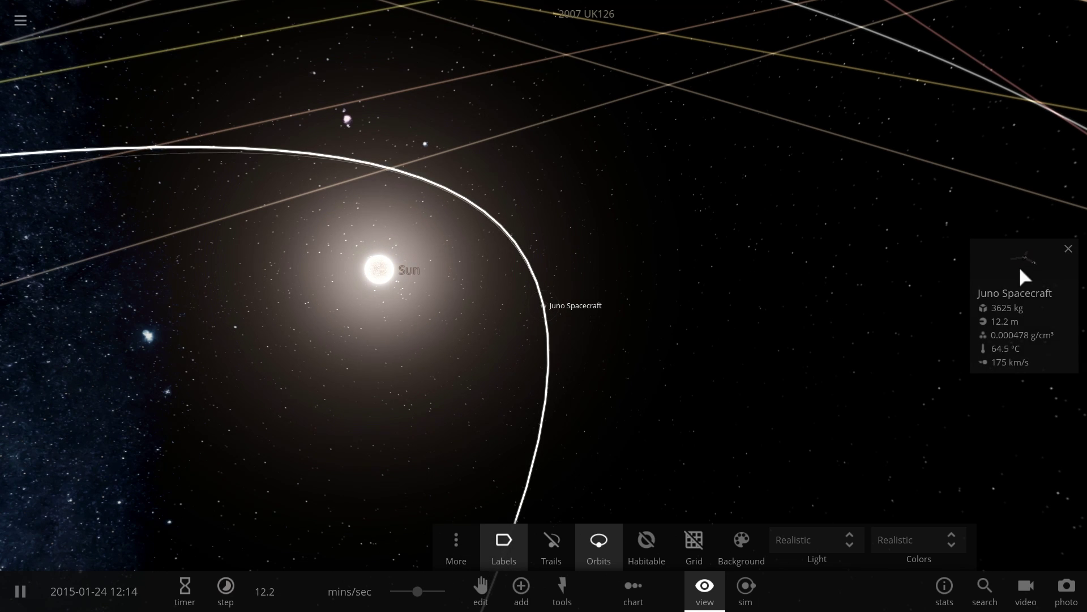
Step: Rename the Juno Spacecraft near the Sun as Palmer Probe
{"action": "left_click", "coordinate": [1021, 270]}
{"action": "left_click", "coordinate": [816, 210]}
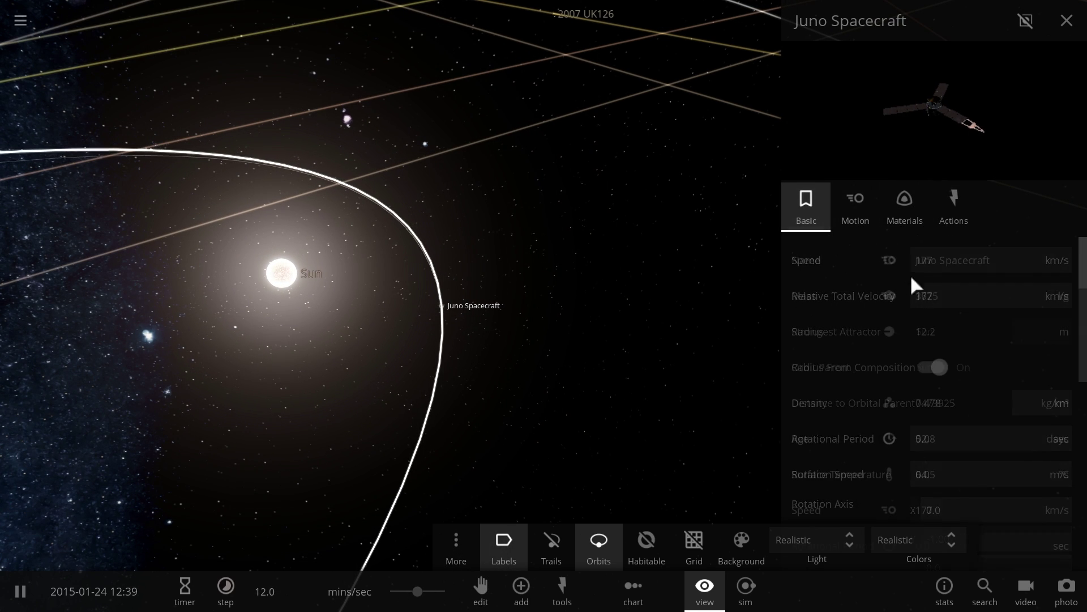
{"action": "type", "text": "Palmer Probe"}
{"action": "key", "text": "Return"}
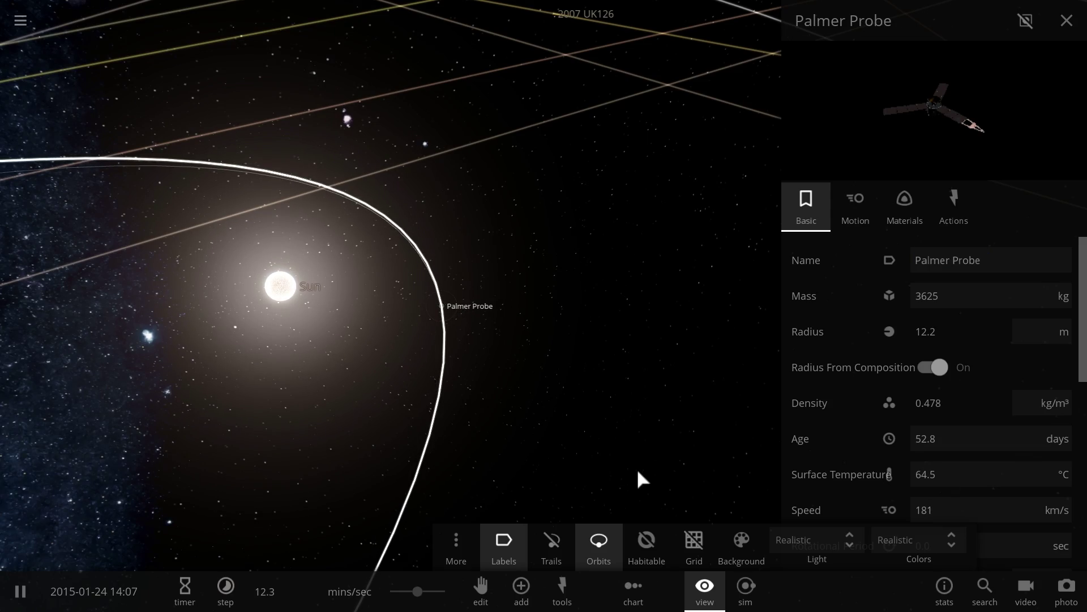
Step: Display the Palmer Probe's motion properties and bring the camera right up to the spacecraft
{"action": "left_click_drag", "start_coordinate": [638, 471], "coordinate": [583, 453]}
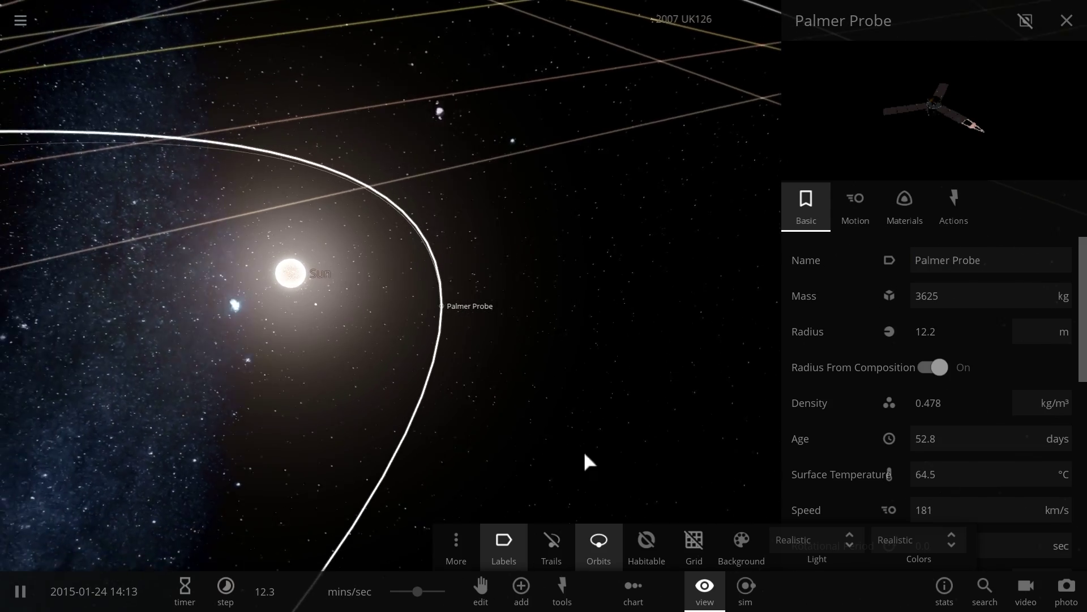
{"action": "left_click_drag", "start_coordinate": [456, 383], "coordinate": [410, 385]}
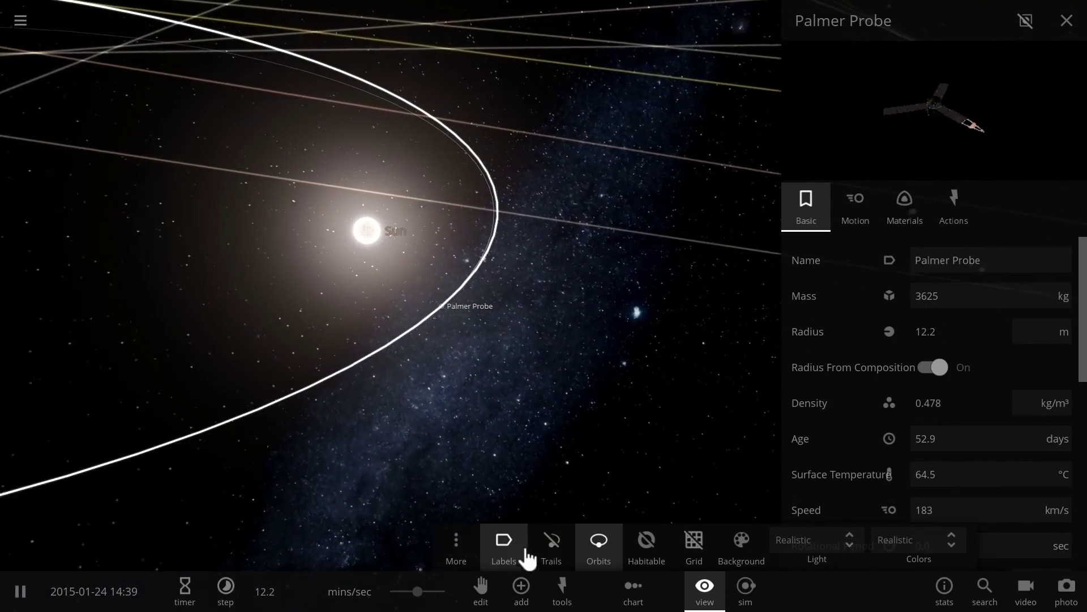
{"action": "left_click", "coordinate": [695, 589]}
{"action": "scroll", "coordinate": [470, 322], "scroll_direction": "up", "scroll_amount": 3}
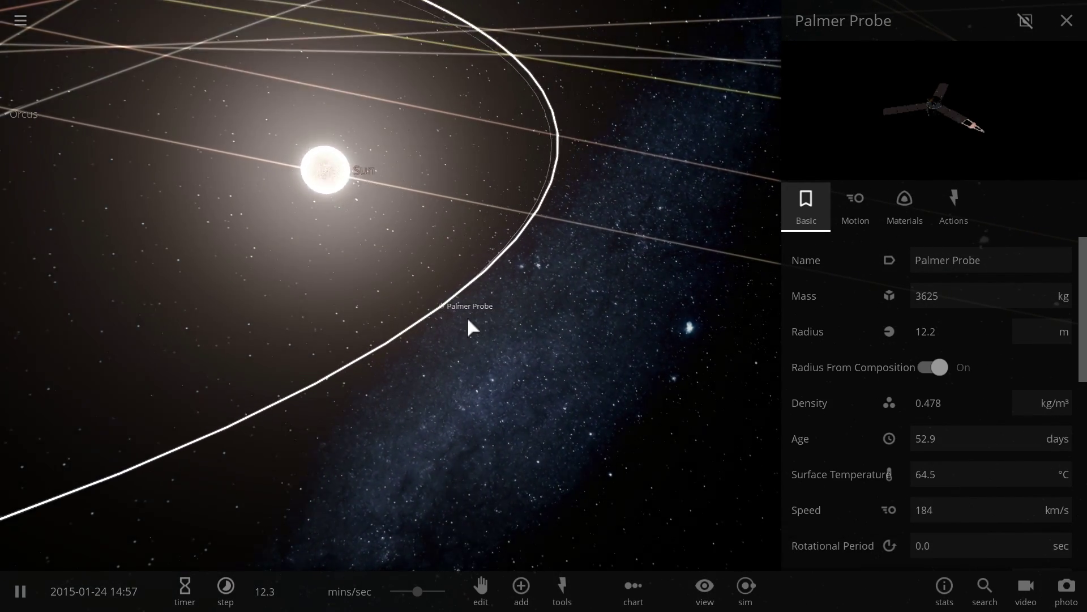
{"action": "left_click_drag", "start_coordinate": [470, 326], "coordinate": [445, 309]}
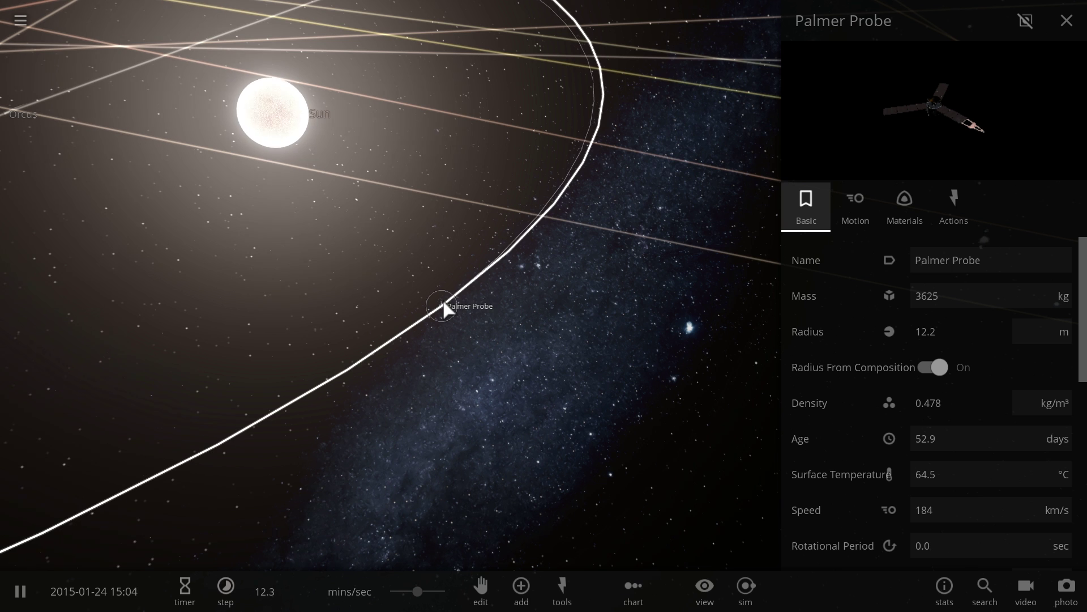
{"action": "left_click", "coordinate": [880, 214]}
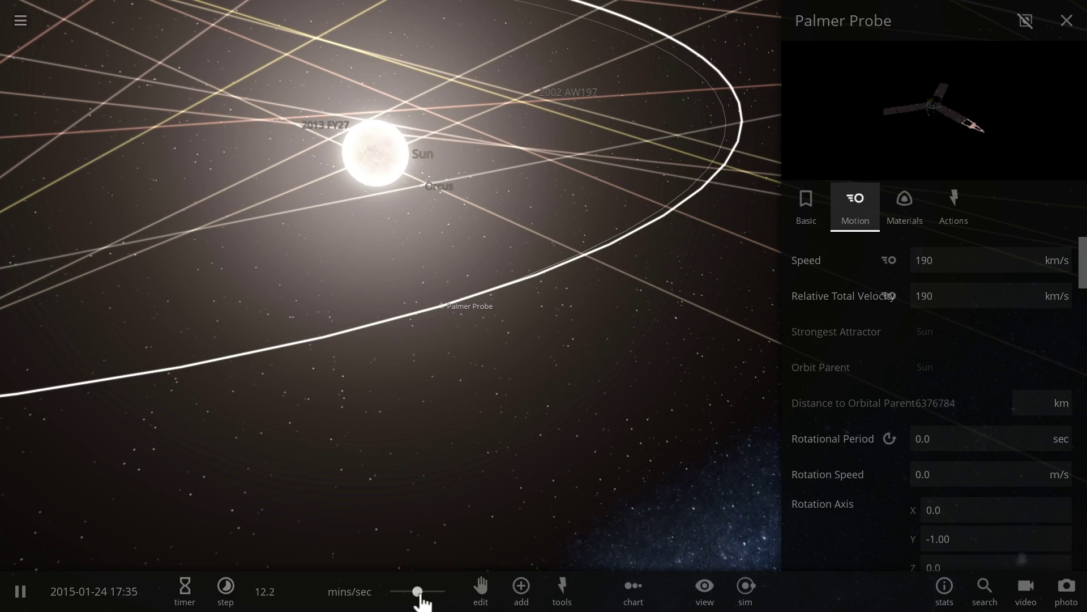
{"action": "scroll", "coordinate": [478, 360], "scroll_direction": "up", "scroll_amount": 5}
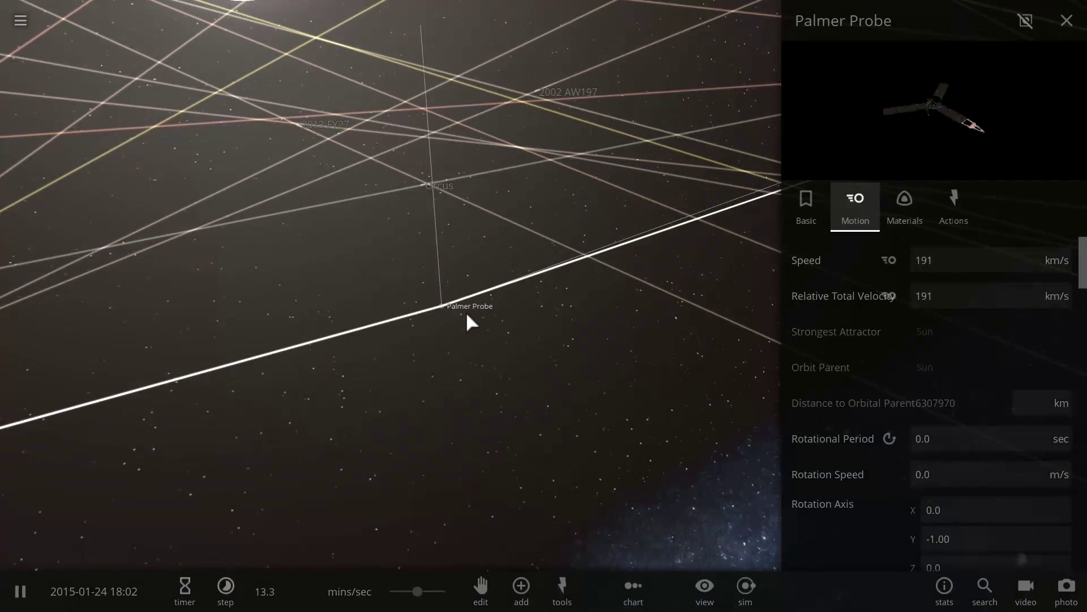
{"action": "double_click", "coordinate": [437, 307]}
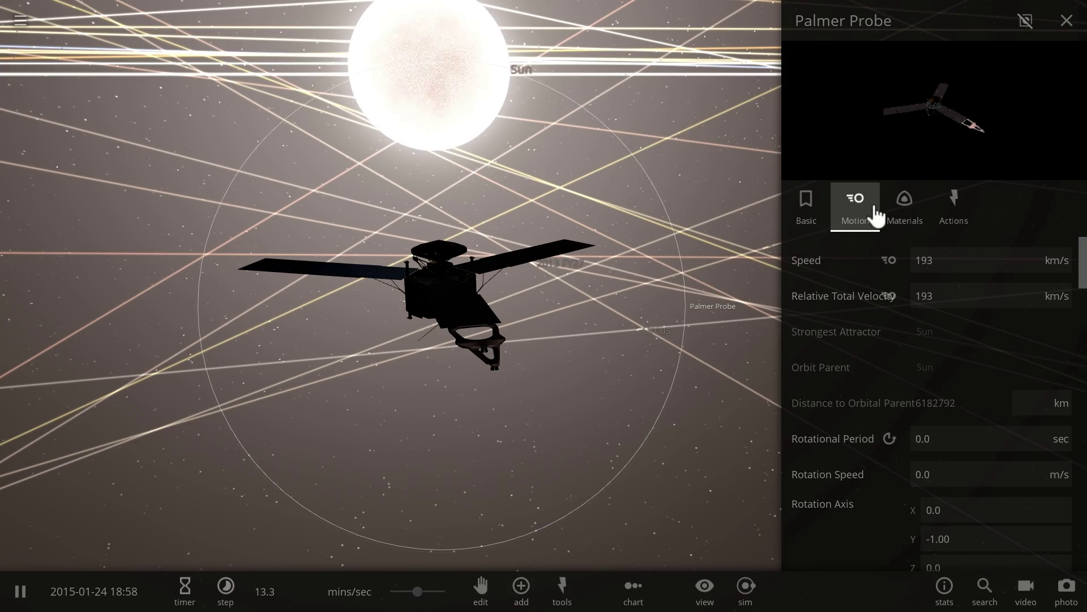
Step: Hide the orbit lines and frame the Palmer Probe against the Sun
{"action": "left_click_drag", "start_coordinate": [327, 331], "coordinate": [655, 327]}
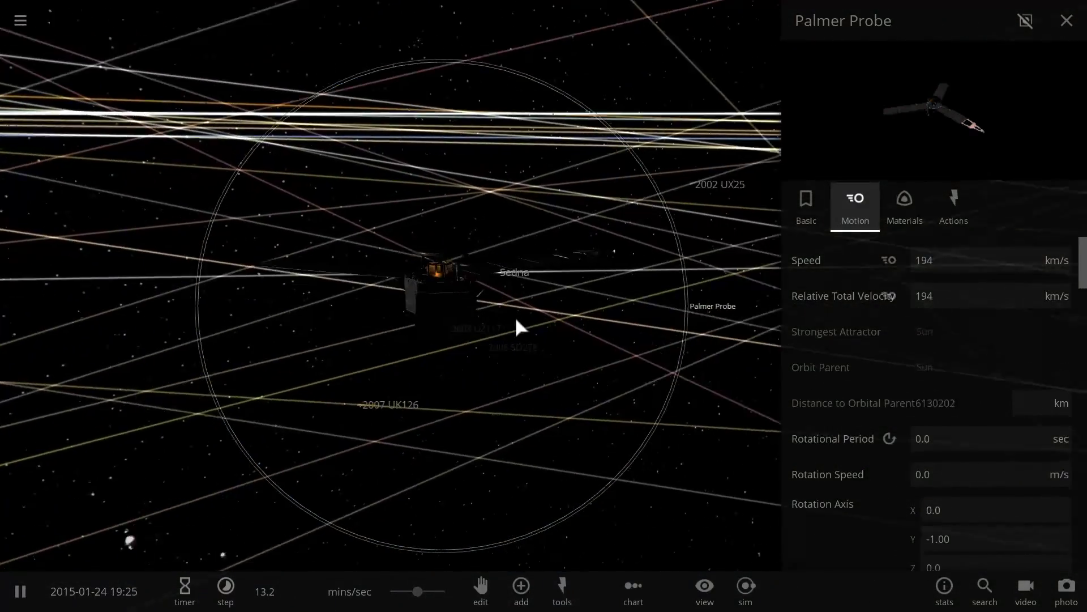
{"action": "scroll", "coordinate": [531, 312], "scroll_direction": "up", "scroll_amount": 2}
{"action": "left_click_drag", "start_coordinate": [522, 306], "coordinate": [378, 327]}
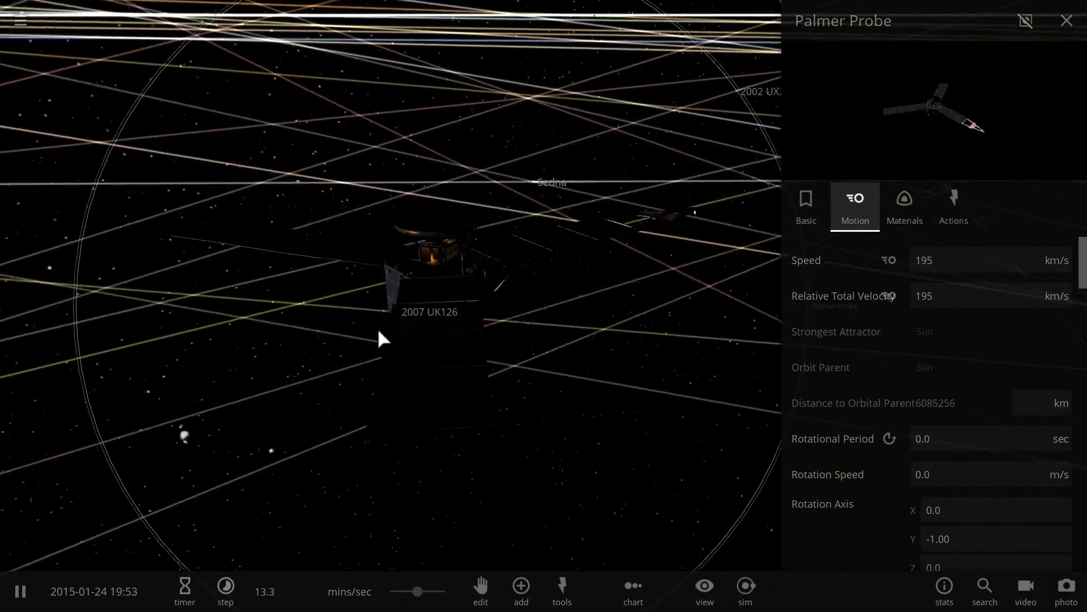
{"action": "left_click", "coordinate": [705, 589]}
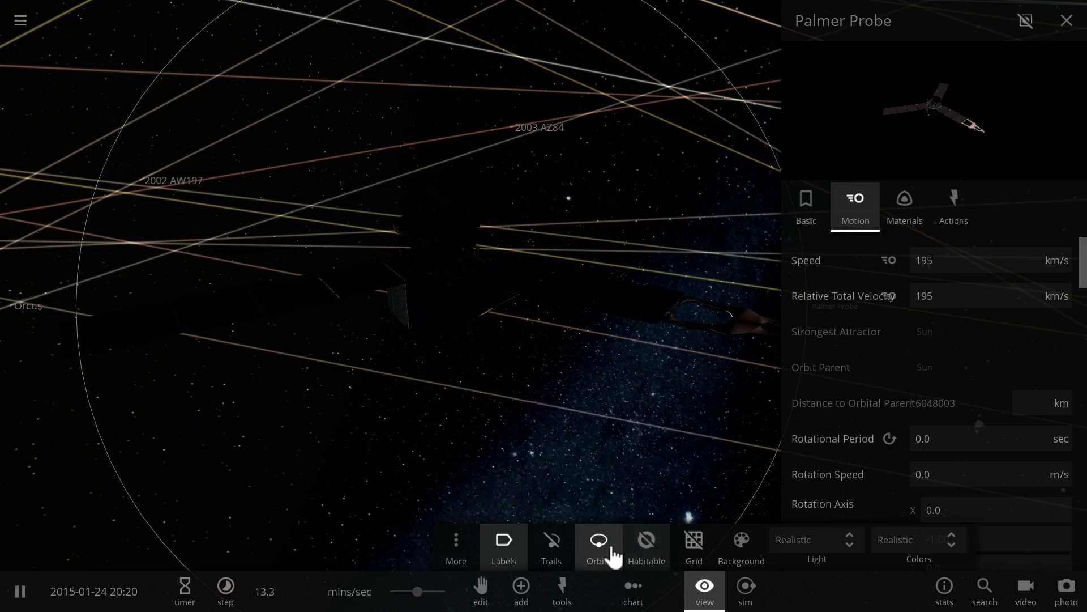
{"action": "left_click", "coordinate": [612, 550]}
{"action": "left_click", "coordinate": [703, 589]}
{"action": "left_click_drag", "start_coordinate": [582, 395], "coordinate": [429, 369]}
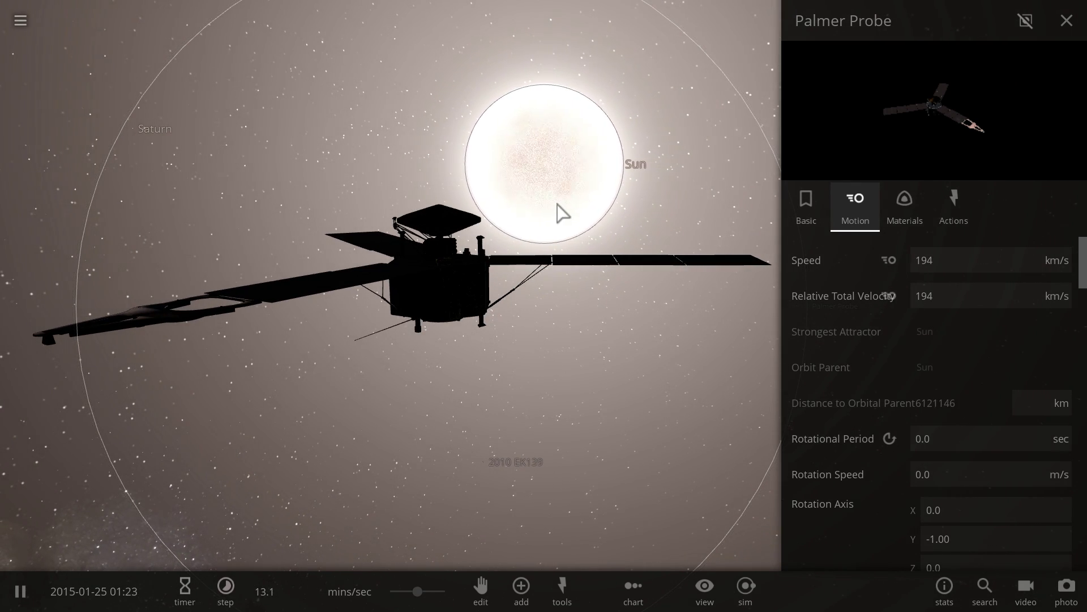
Step: Watch the Palmer Probe pass the Sun from several angles and close its properties
{"action": "left_click_drag", "start_coordinate": [397, 284], "coordinate": [542, 284]}
{"action": "left_click_drag", "start_coordinate": [395, 286], "coordinate": [461, 243]}
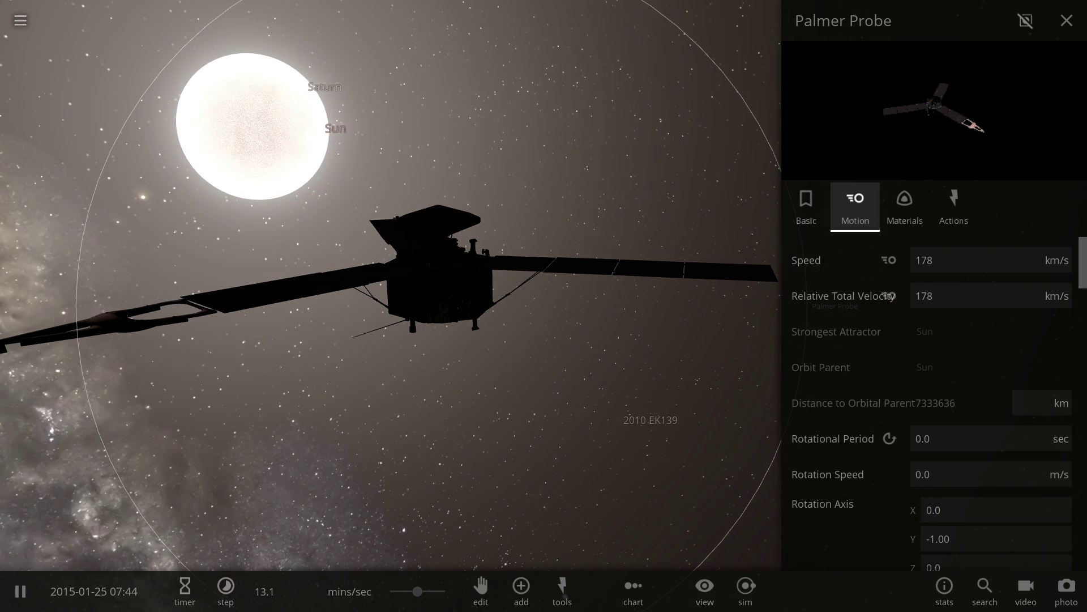
{"action": "left_click_drag", "start_coordinate": [416, 232], "coordinate": [366, 250]}
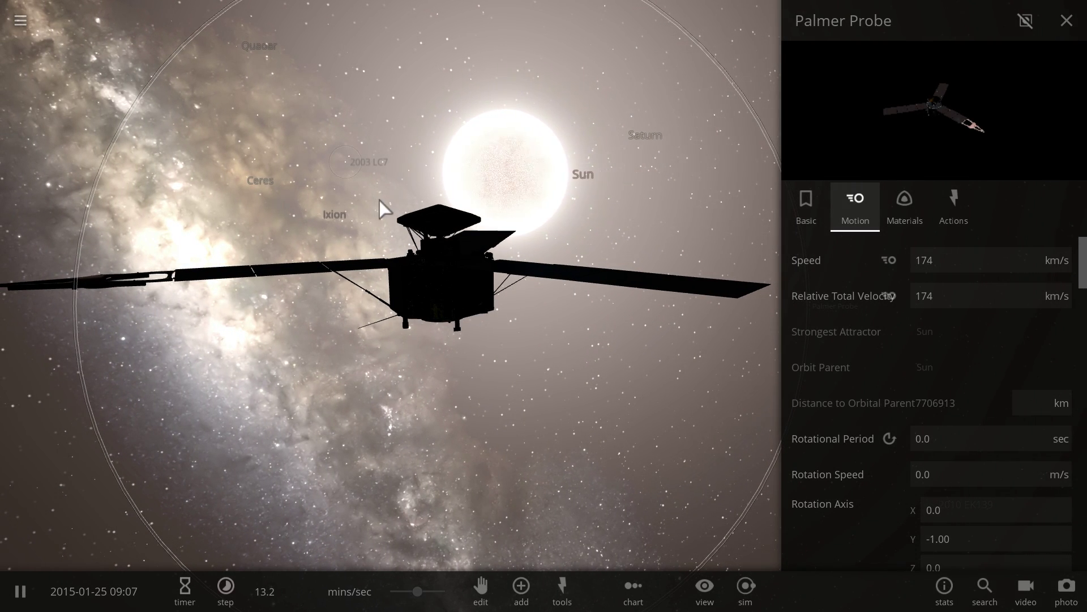
{"action": "left_click", "coordinate": [1067, 21]}
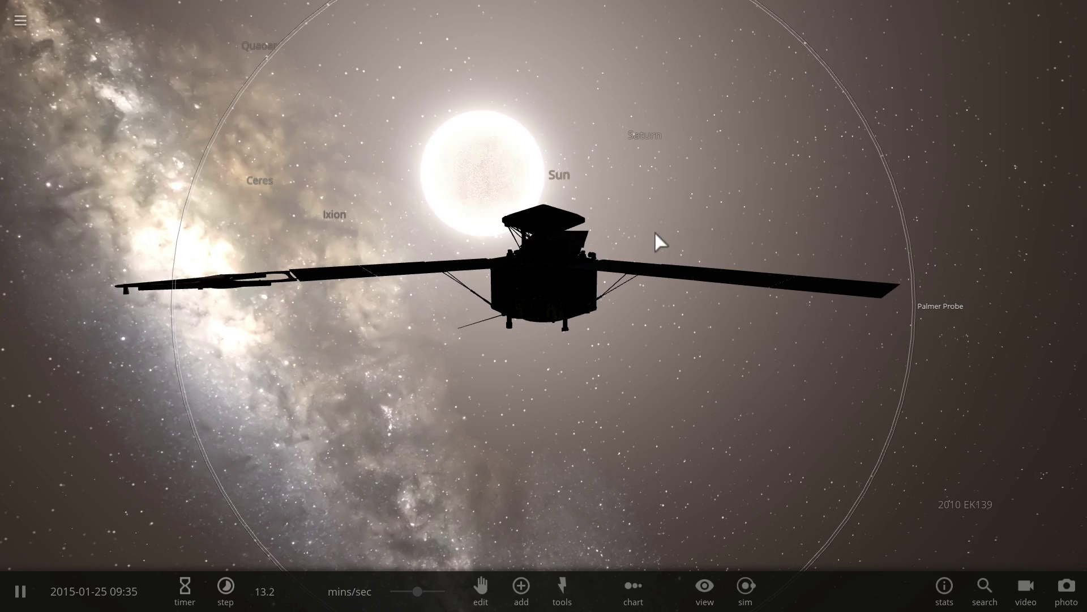
{"action": "left_click_drag", "start_coordinate": [572, 277], "coordinate": [588, 283]}
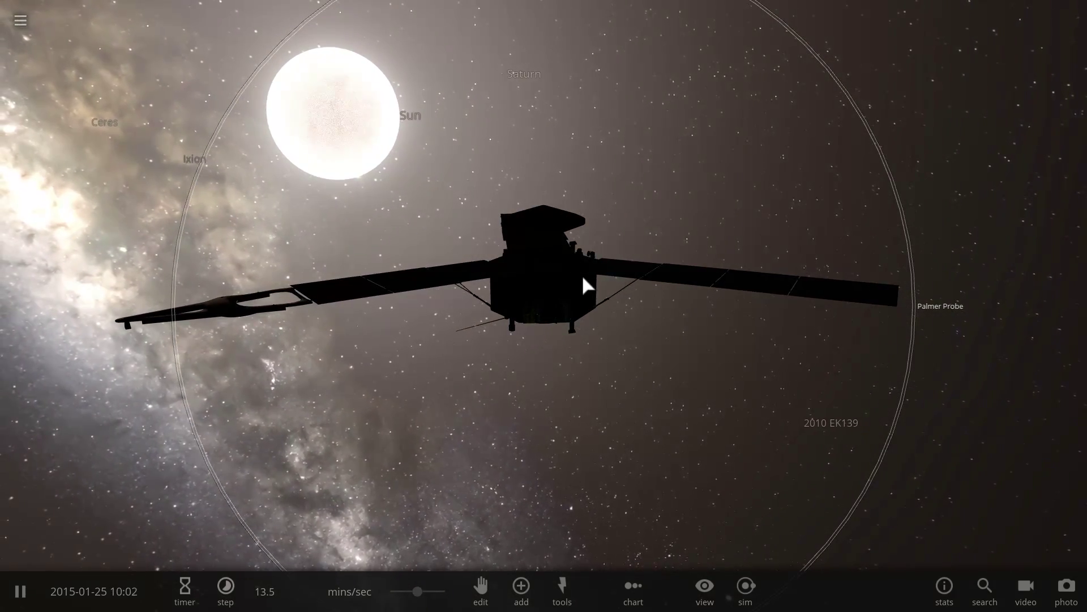
Step: Speed up the simulation to about 54.8 mins/sec while watching the Palmer Probe in front of the Sun
{"action": "left_click_drag", "start_coordinate": [418, 591], "coordinate": [428, 592]}
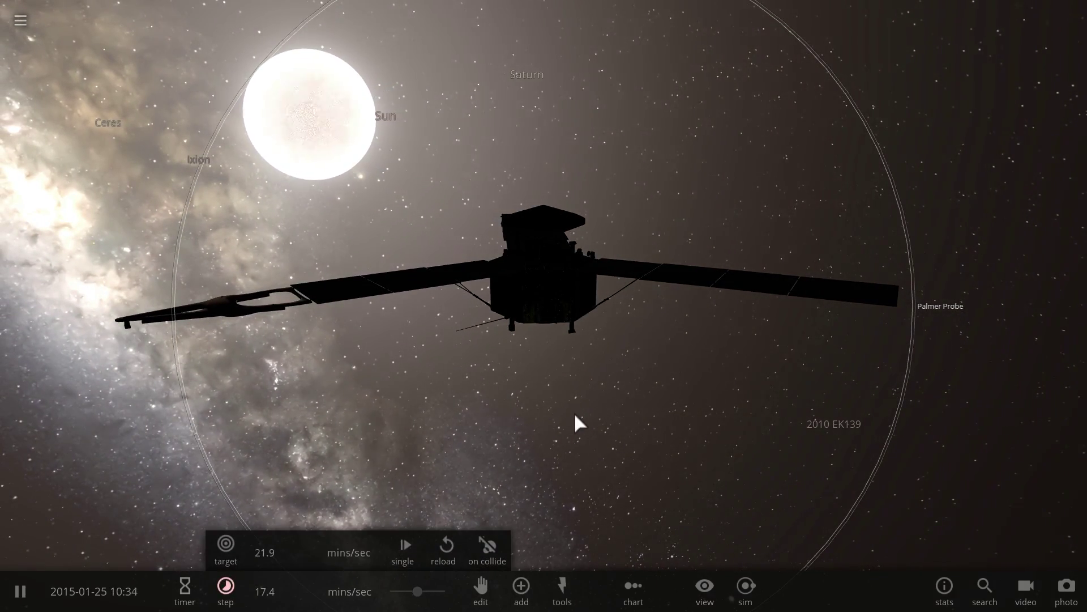
{"action": "left_click_drag", "start_coordinate": [567, 411], "coordinate": [410, 476]}
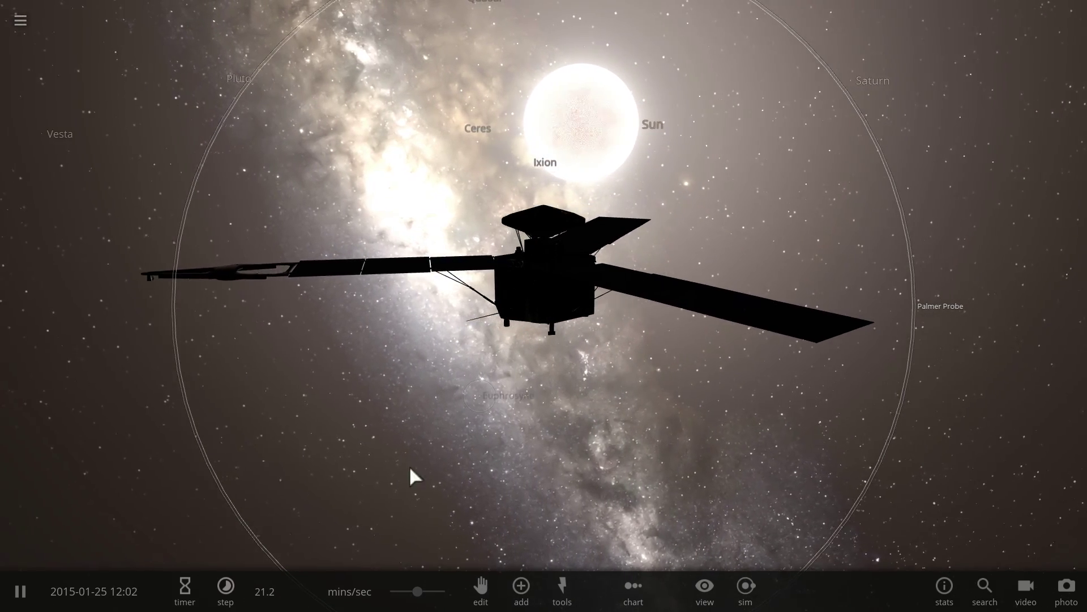
{"action": "left_click_drag", "start_coordinate": [418, 592], "coordinate": [426, 591]}
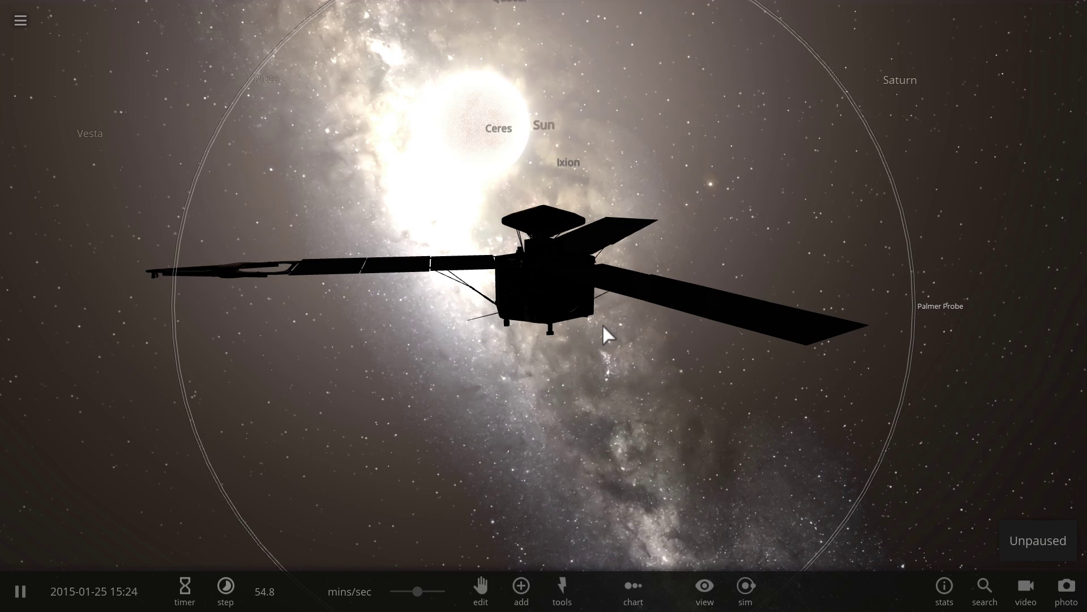
{"action": "left_click_drag", "start_coordinate": [586, 322], "coordinate": [388, 551]}
Step: Slow the simulation to about 14.2 mins/sec, then adjust it to about 17.2 mins/sec, keeping the Palmer Probe in view
{"action": "left_click_drag", "start_coordinate": [417, 591], "coordinate": [400, 558]}
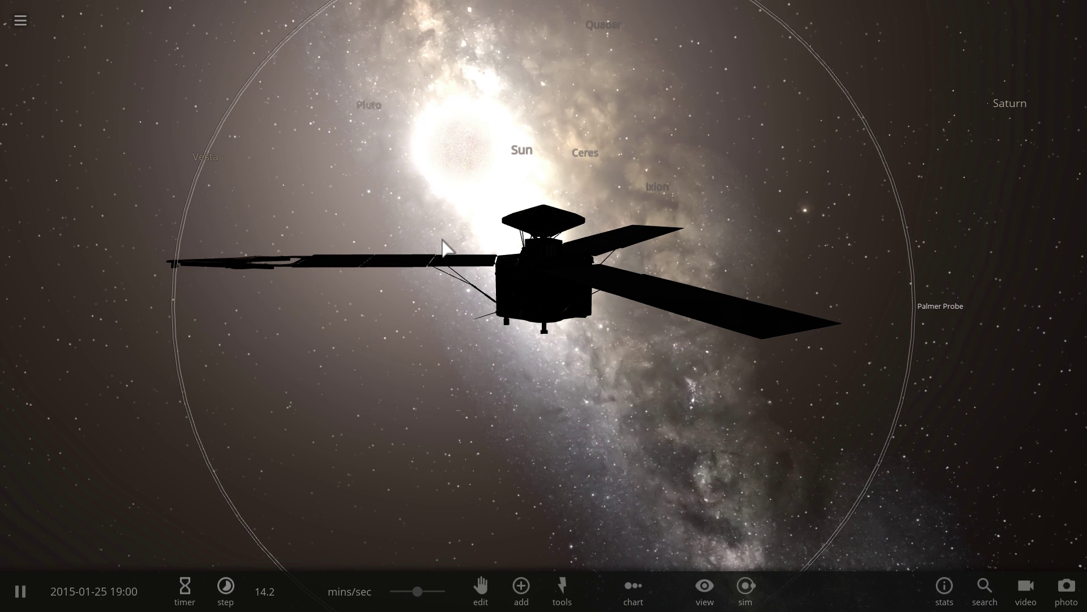
{"action": "left_click_drag", "start_coordinate": [470, 224], "coordinate": [459, 222]}
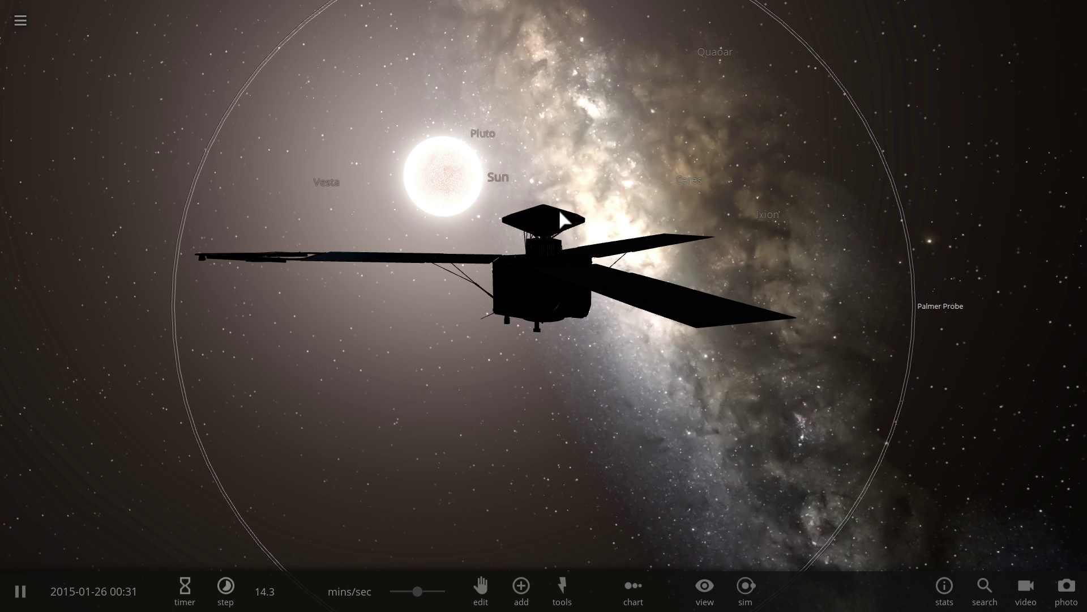
{"action": "left_click_drag", "start_coordinate": [559, 217], "coordinate": [532, 215]}
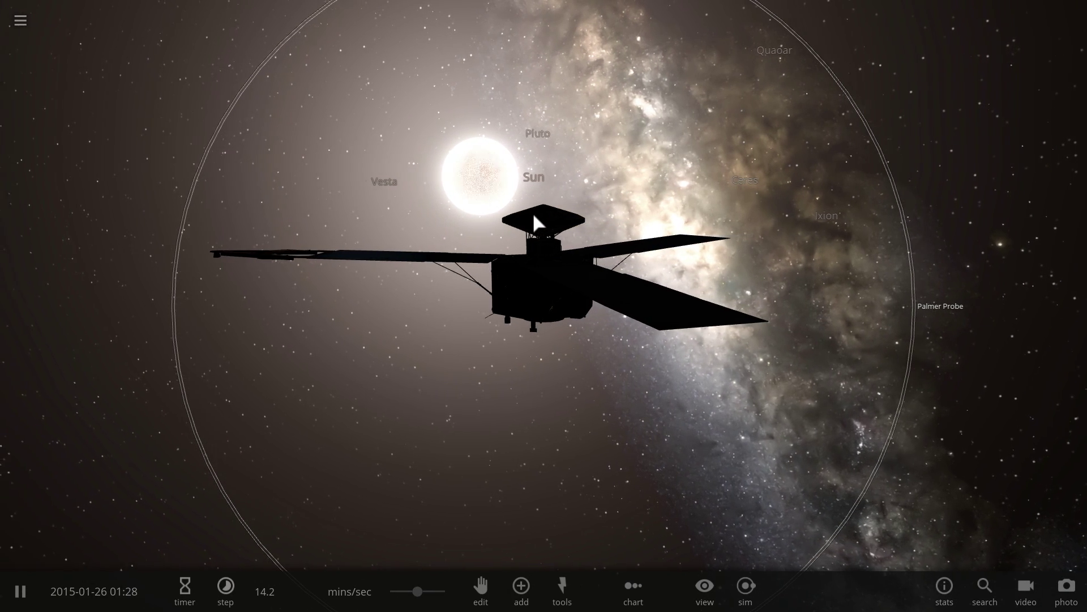
{"action": "left_click_drag", "start_coordinate": [421, 590], "coordinate": [425, 591]}
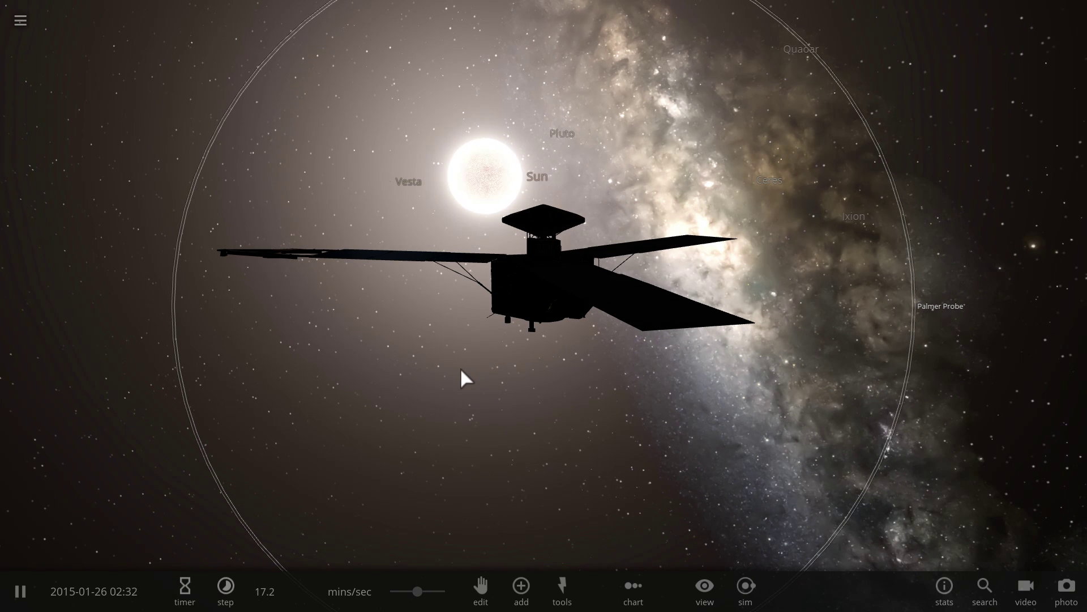
{"action": "left_click_drag", "start_coordinate": [460, 367], "coordinate": [446, 366]}
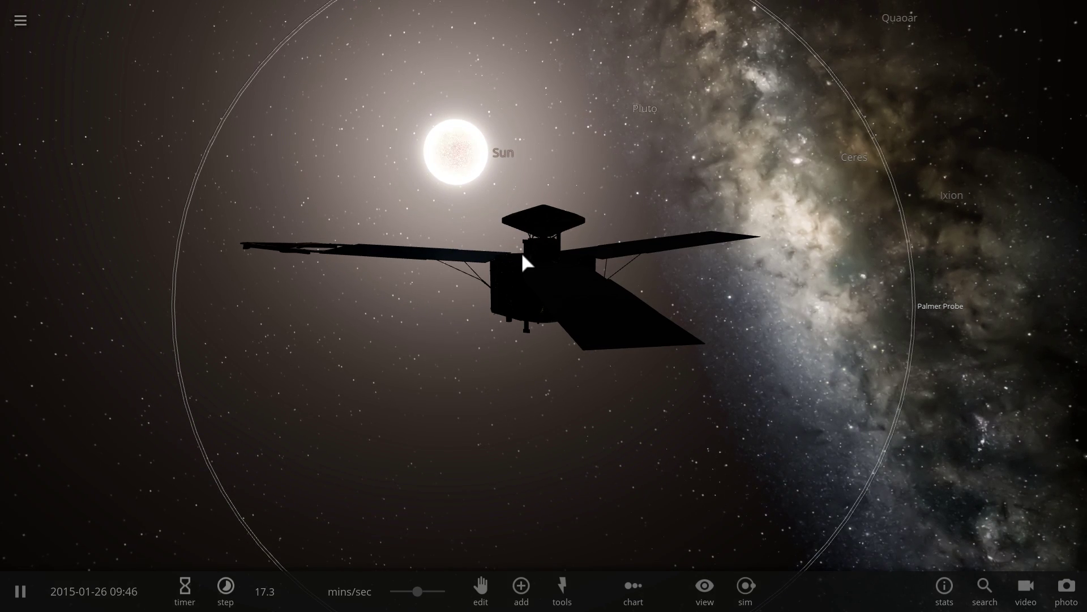
Step: Speed up the simulation to about 1.66 hours/sec and view the Palmer Probe's whole path around the Sun
{"action": "scroll", "coordinate": [523, 258], "scroll_direction": "down", "scroll_amount": 5}
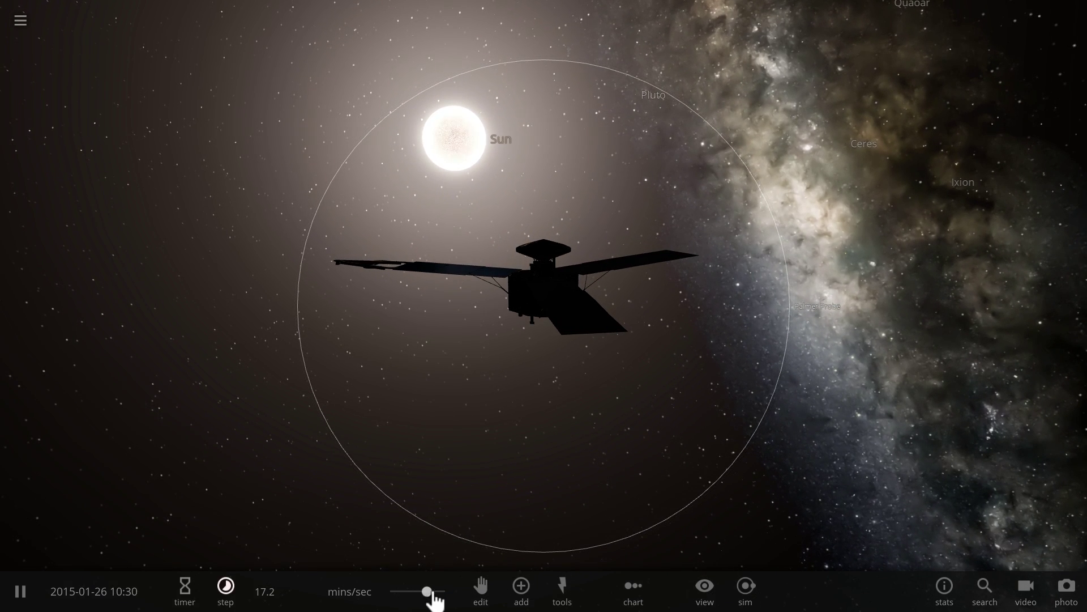
{"action": "left_click_drag", "start_coordinate": [434, 592], "coordinate": [440, 594]}
{"action": "scroll", "coordinate": [504, 368], "scroll_direction": "down", "scroll_amount": 5}
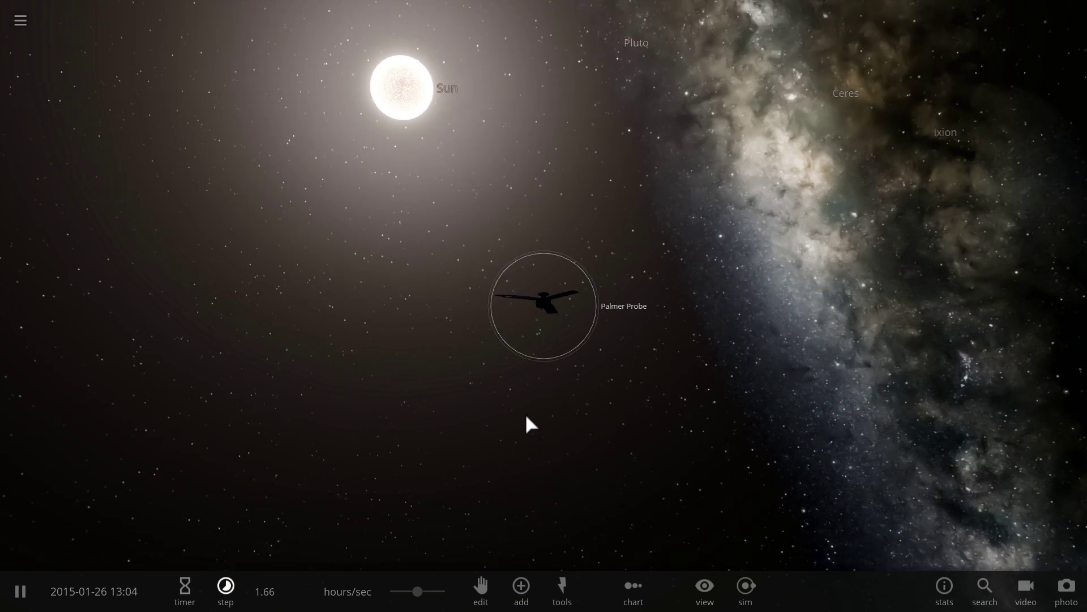
{"action": "left_click_drag", "start_coordinate": [527, 416], "coordinate": [522, 339]}
{"action": "scroll", "coordinate": [510, 327], "scroll_direction": "down", "scroll_amount": 5}
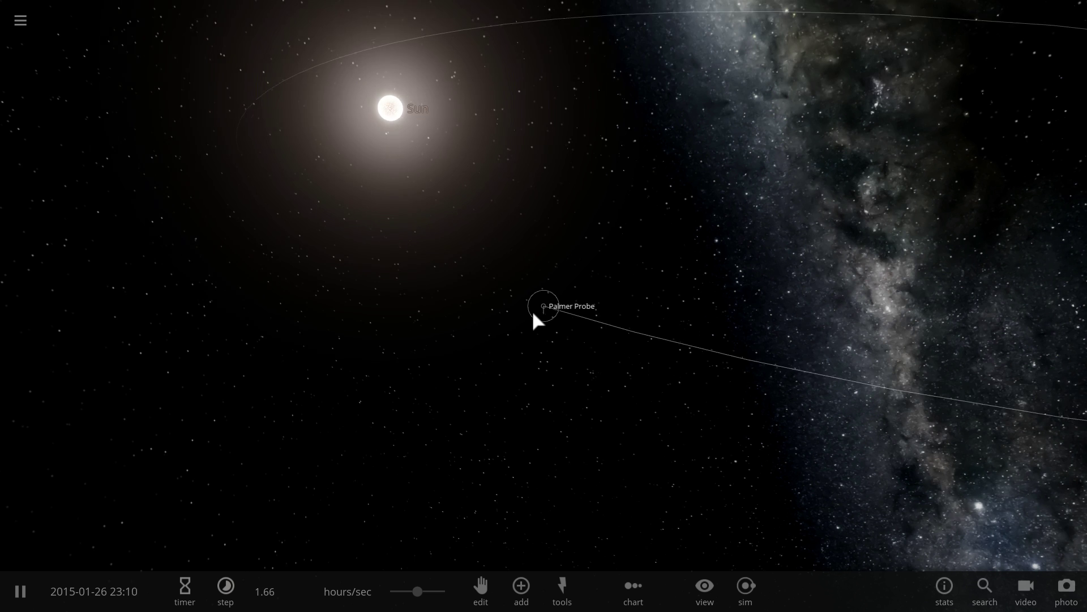
{"action": "scroll", "coordinate": [537, 320], "scroll_direction": "down", "scroll_amount": 3}
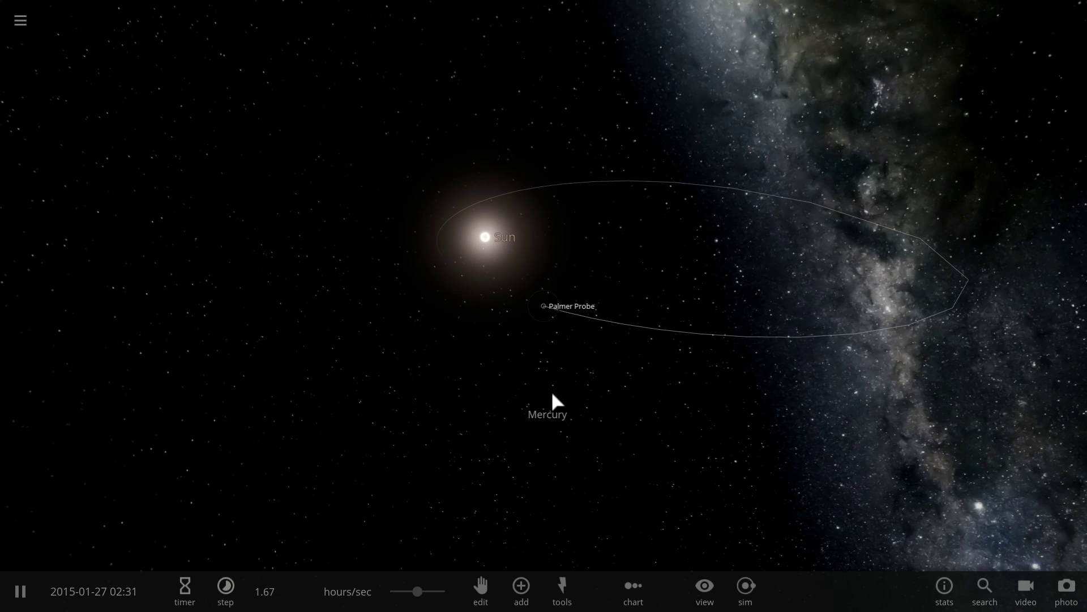
Step: Center on Earth and, with the simulation paused, place a Juno Spacecraft in orbit around it at a distance of about 28,000 km
{"action": "scroll", "coordinate": [554, 397], "scroll_direction": "down", "scroll_amount": 3}
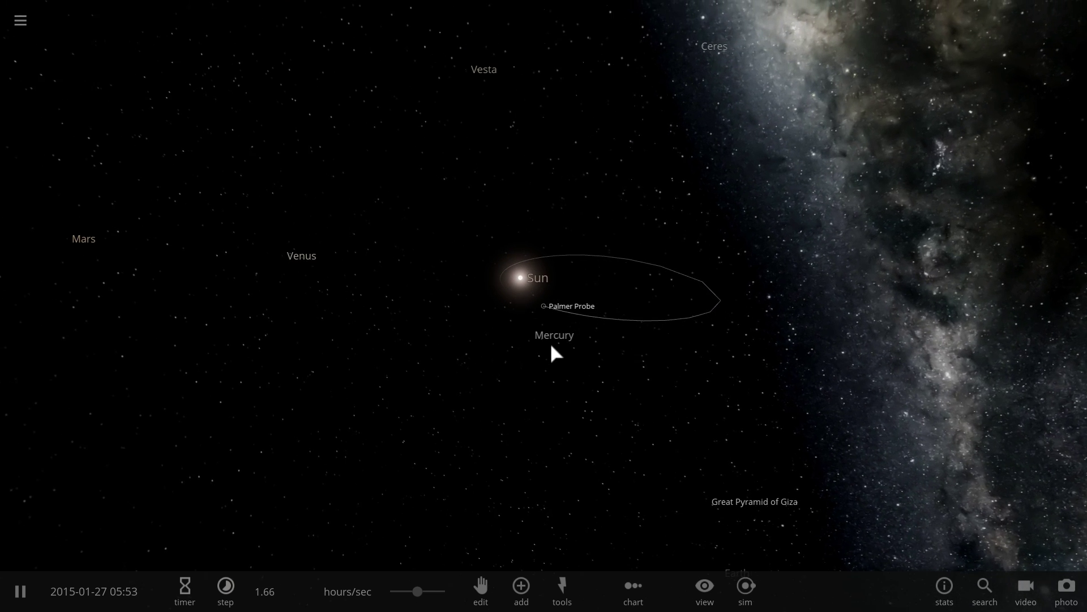
{"action": "scroll", "coordinate": [563, 328], "scroll_direction": "down", "scroll_amount": 3}
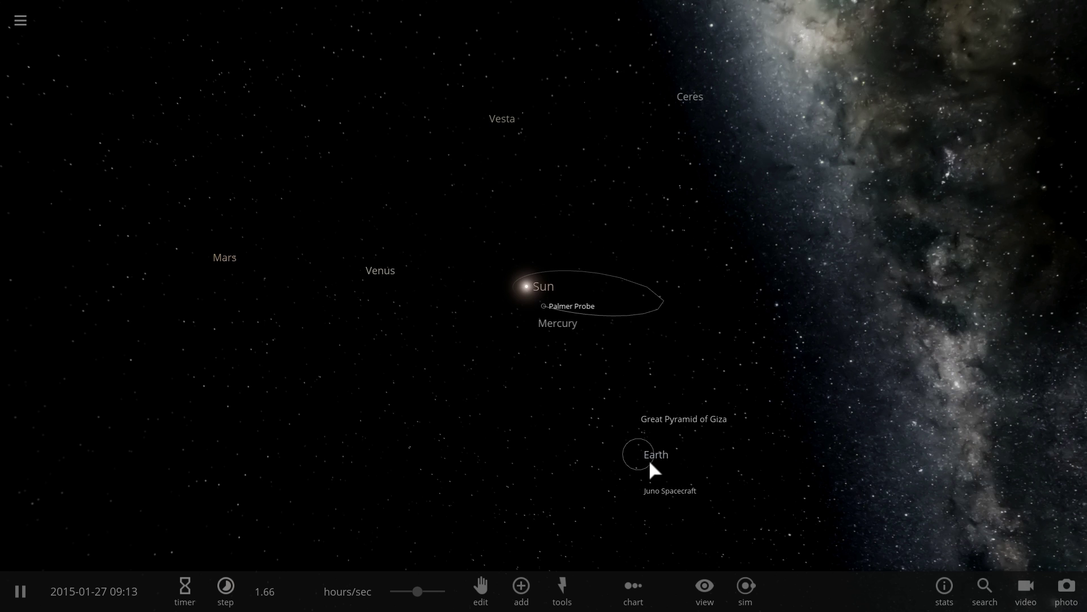
{"action": "double_click", "coordinate": [648, 459]}
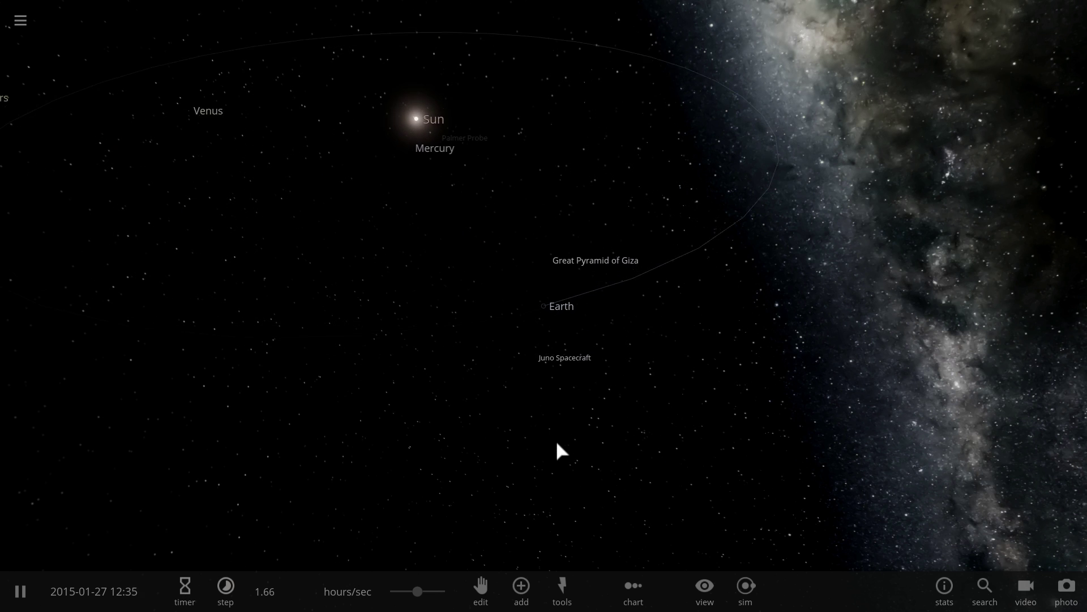
{"action": "scroll", "coordinate": [560, 328], "scroll_direction": "up", "scroll_amount": 3}
{"action": "scroll", "coordinate": [551, 324], "scroll_direction": "down", "scroll_amount": 2}
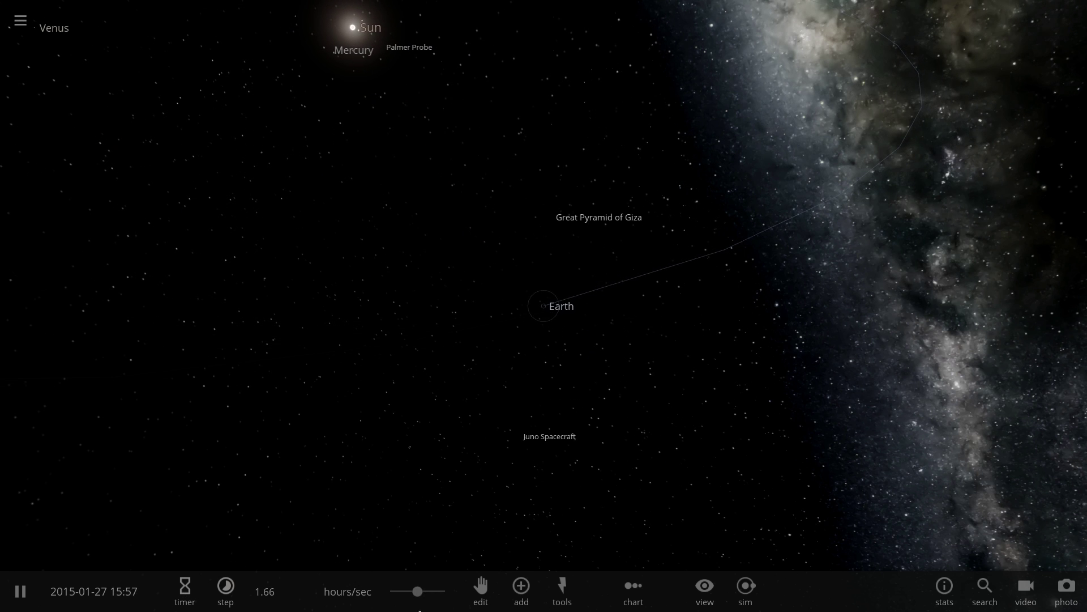
{"action": "left_click", "coordinate": [521, 589]}
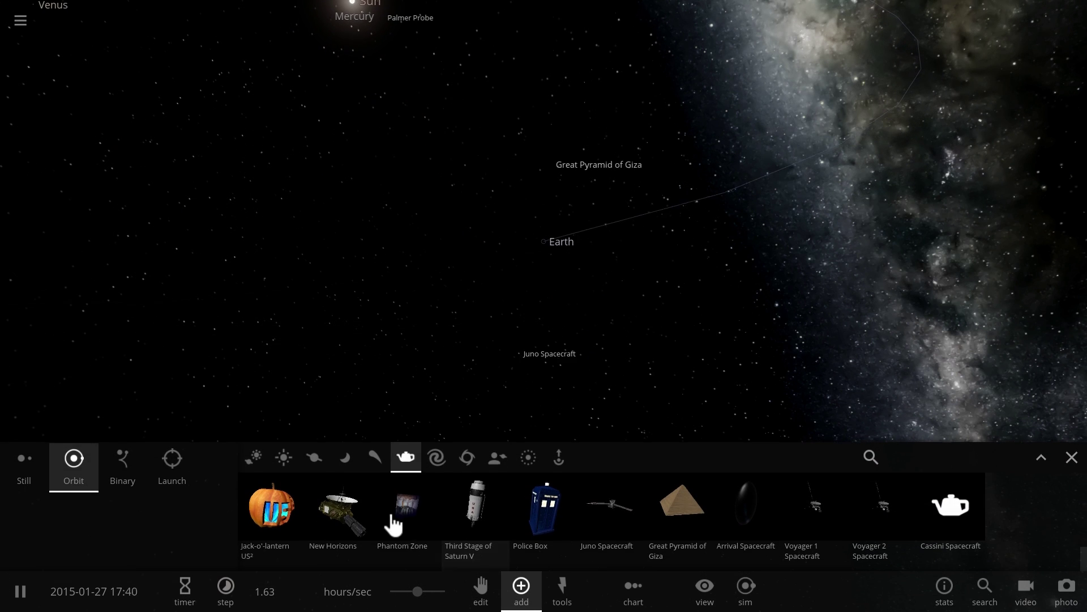
{"action": "left_click", "coordinate": [592, 518]}
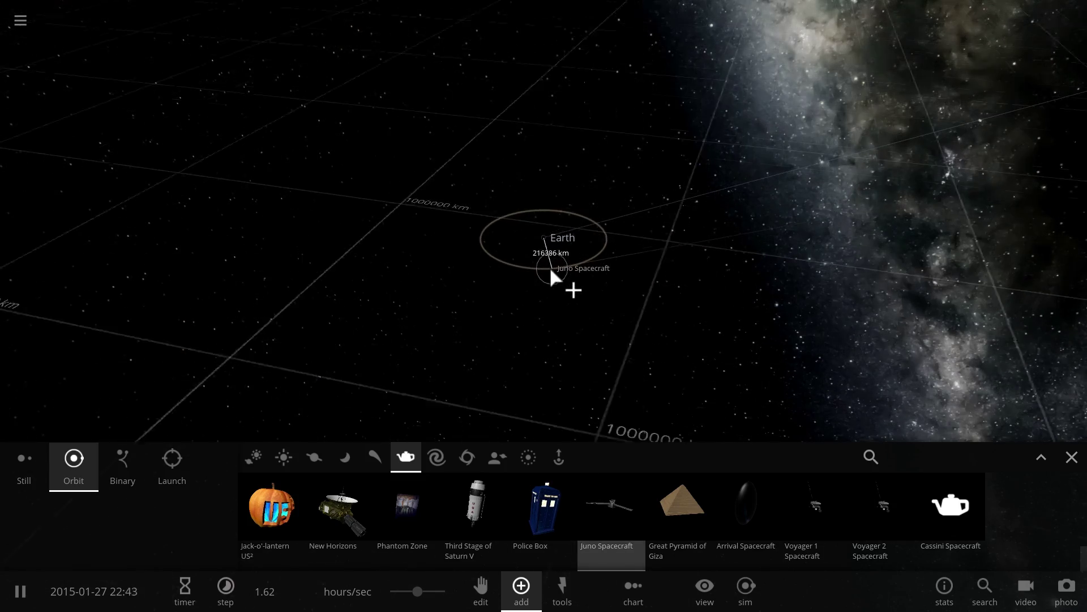
{"action": "scroll", "coordinate": [625, 309], "scroll_direction": "up", "scroll_amount": 3}
{"action": "key", "text": "space"}
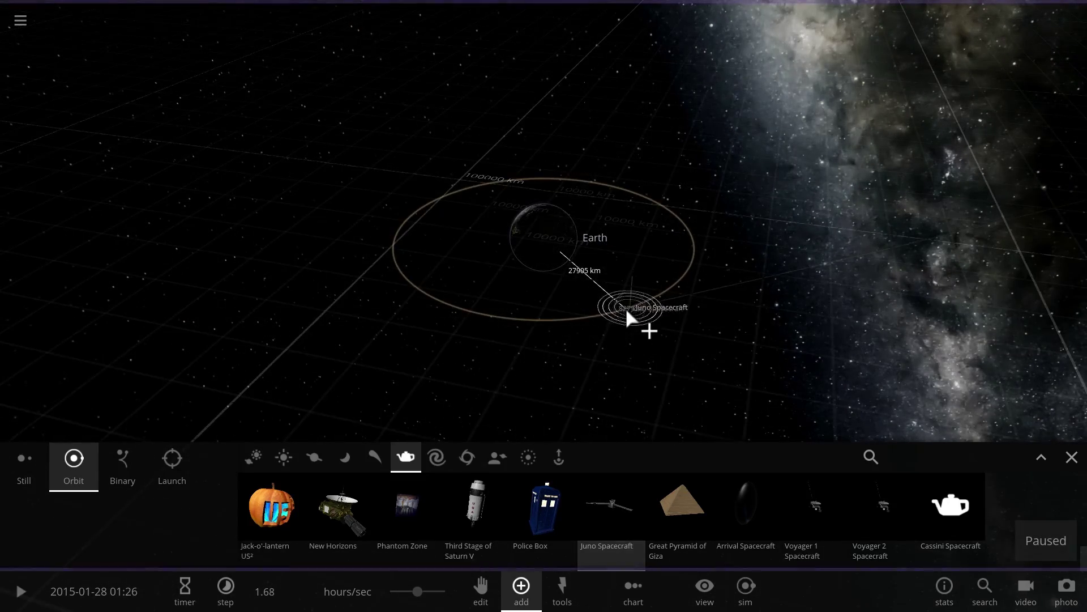
{"action": "left_click", "coordinate": [626, 307]}
{"action": "key", "text": "space"}
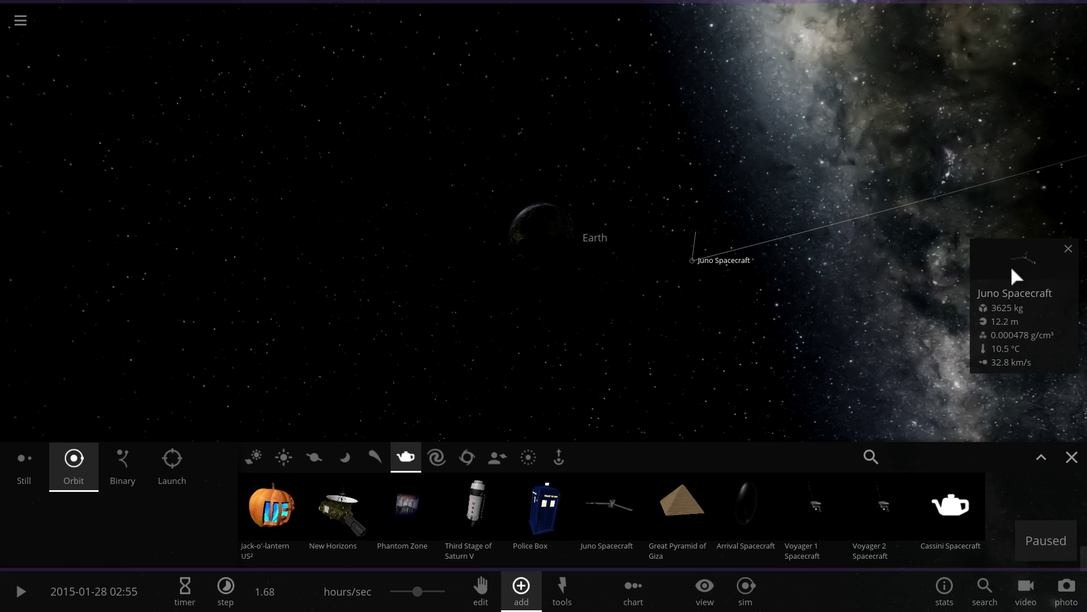
Step: Resume the simulation and lower the new Juno Spacecraft's speed to about 7.42 km/s in its motion properties
{"action": "left_click", "coordinate": [1011, 275]}
{"action": "key", "text": "space"}
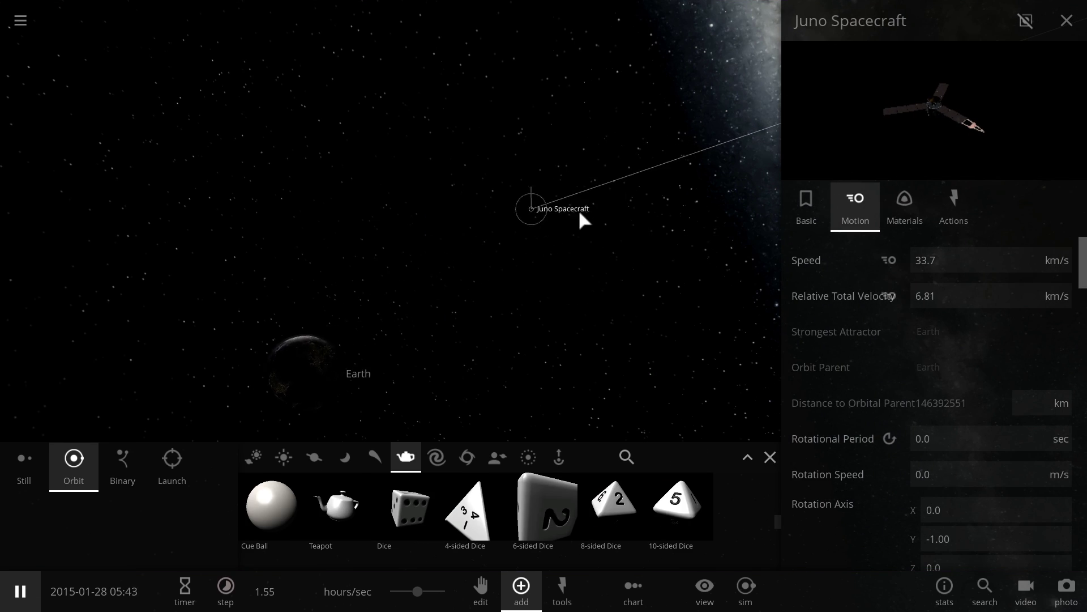
{"action": "left_click_drag", "start_coordinate": [579, 213], "coordinate": [448, 133]}
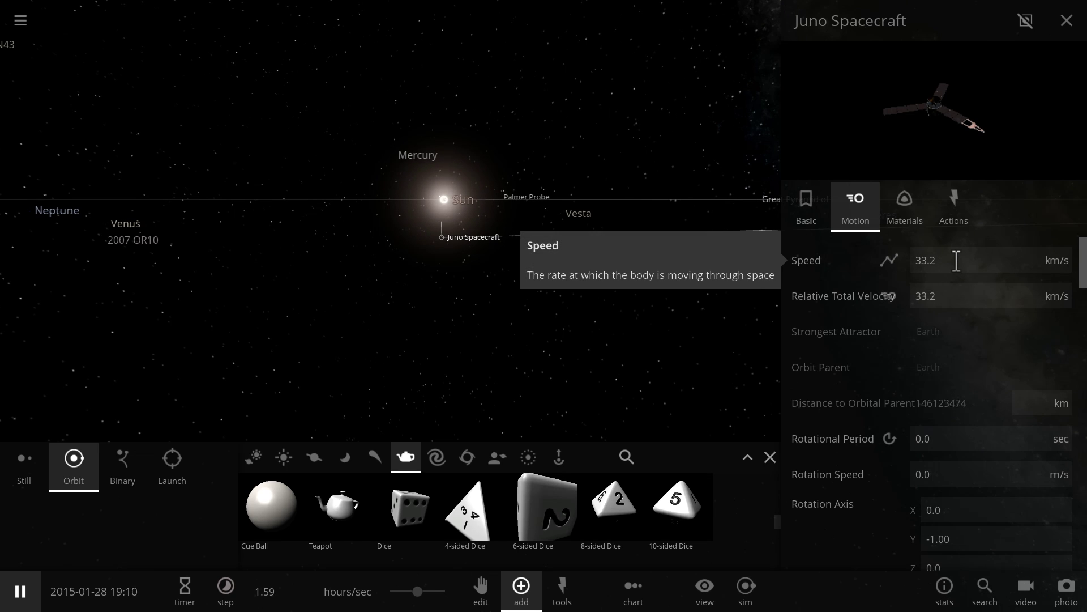
{"action": "left_click", "coordinate": [956, 262]}
{"action": "left_click_drag", "start_coordinate": [421, 294], "coordinate": [478, 340]}
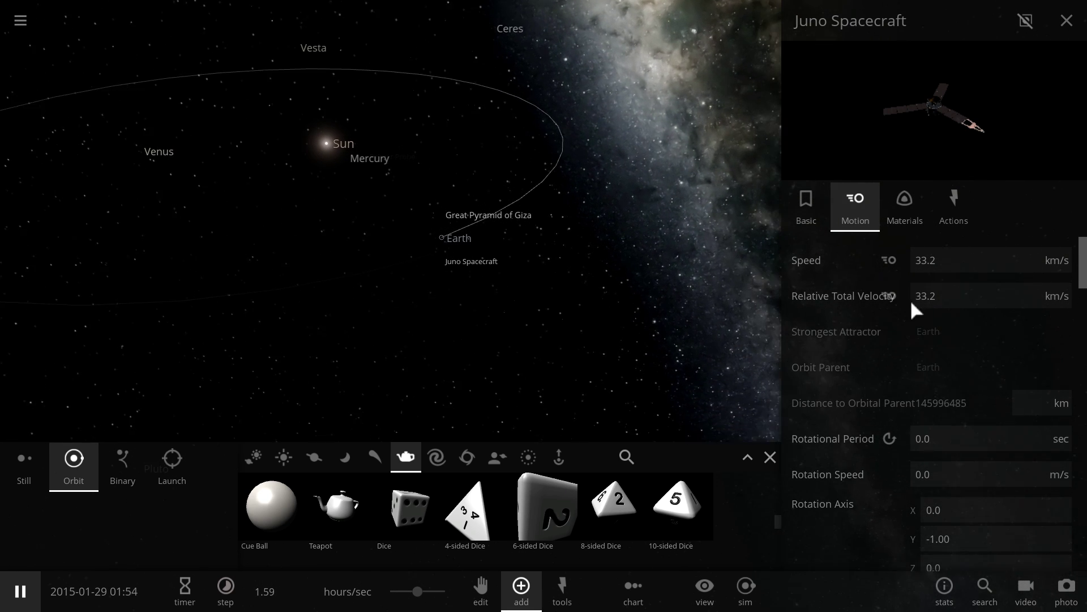
{"action": "left_click", "coordinate": [952, 259]}
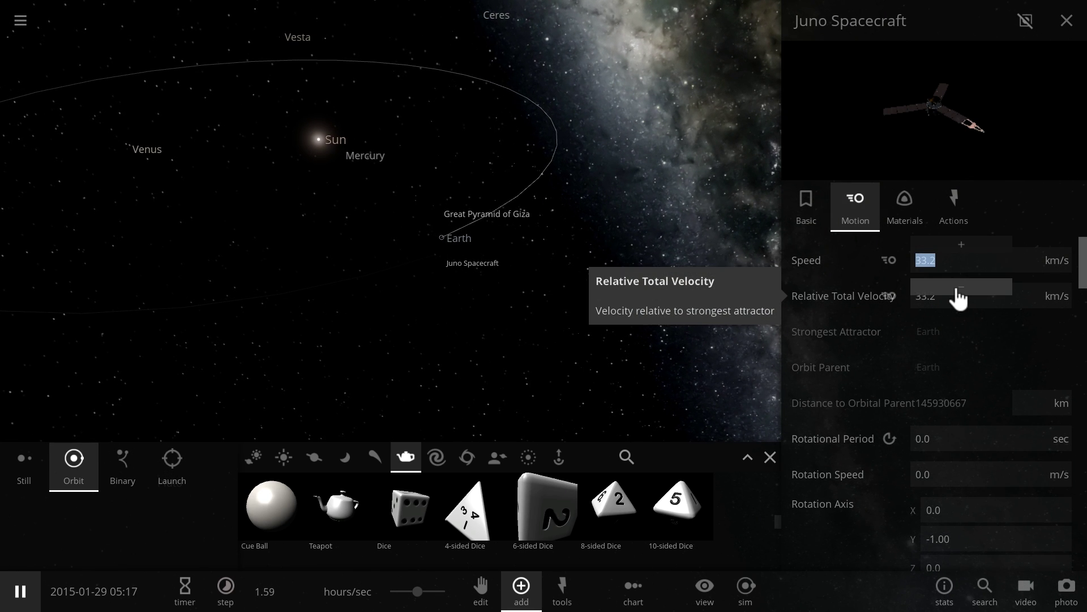
{"action": "left_click_drag", "start_coordinate": [959, 299], "coordinate": [959, 298]}
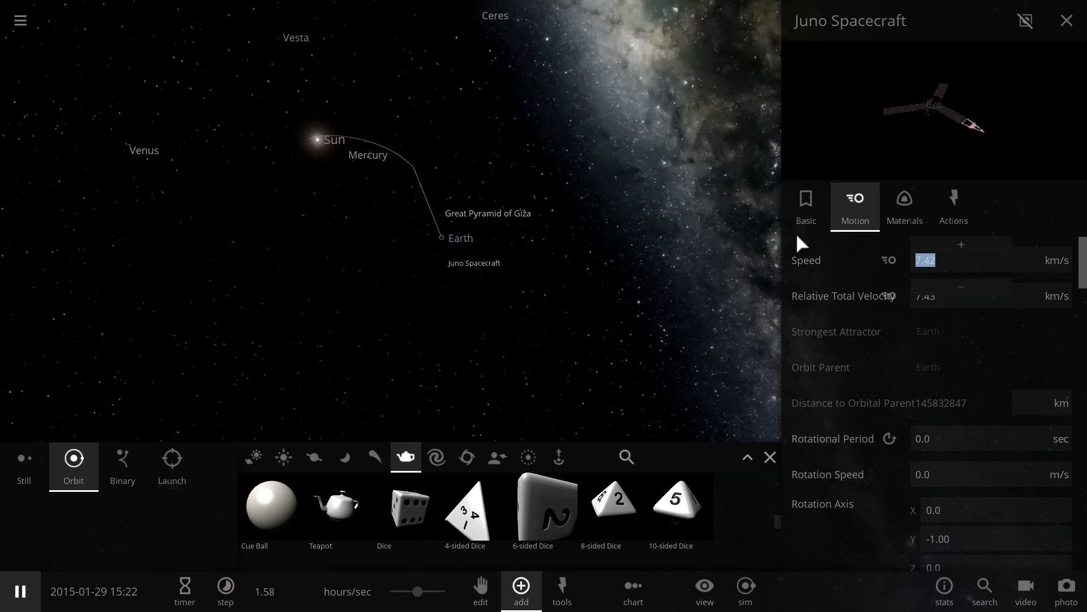
Step: Focus on the Sun and view it from several distances, closing the object library and the Sun's properties
{"action": "left_click_drag", "start_coordinate": [587, 259], "coordinate": [377, 179]}
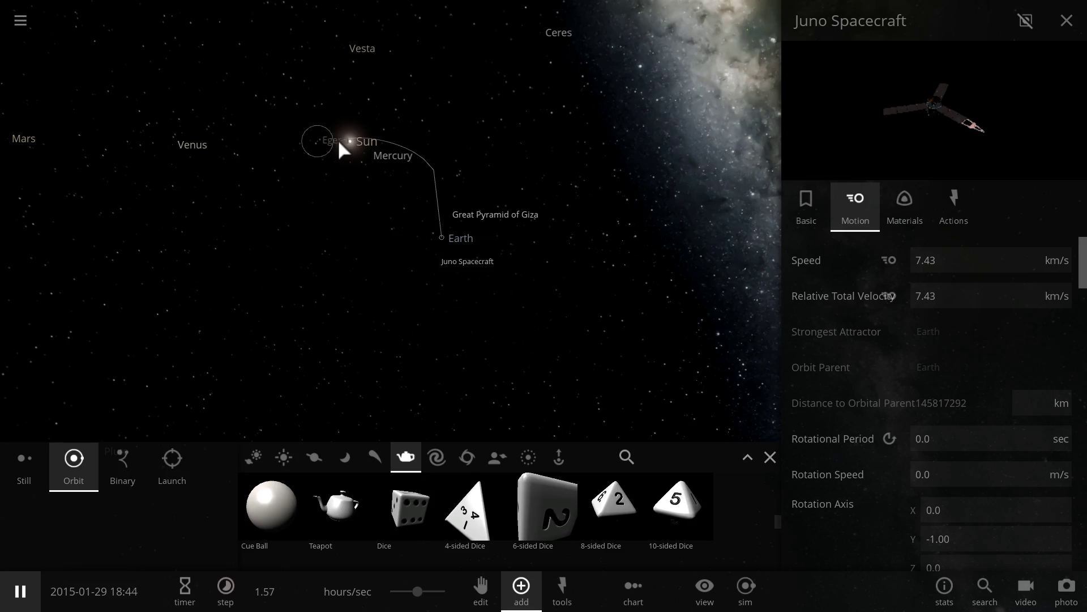
{"action": "double_click", "coordinate": [358, 143]}
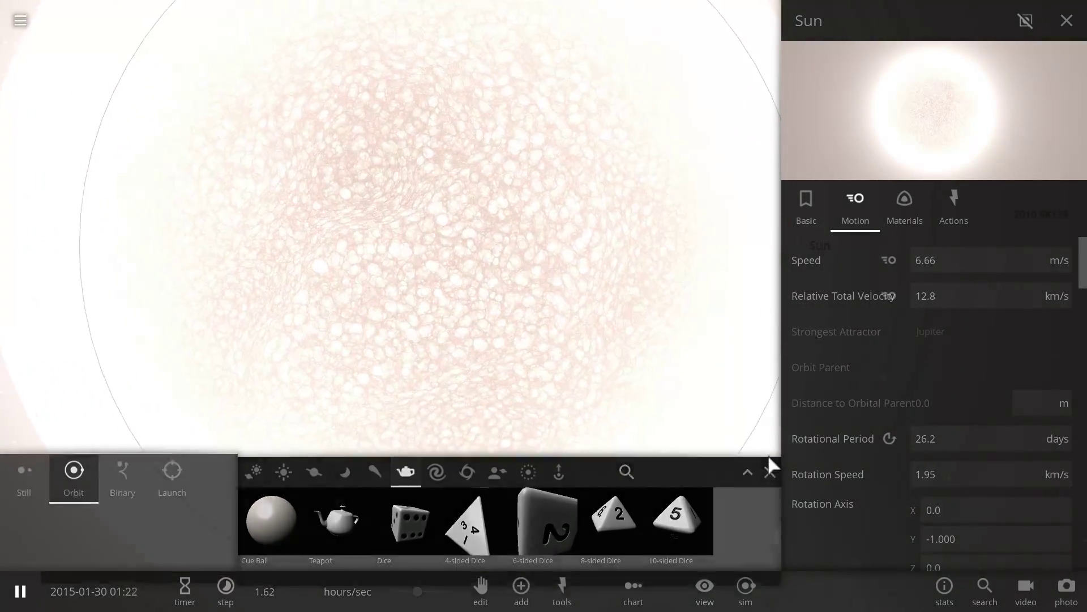
{"action": "left_click", "coordinate": [770, 457]}
{"action": "scroll", "coordinate": [466, 286], "scroll_direction": "down", "scroll_amount": 3}
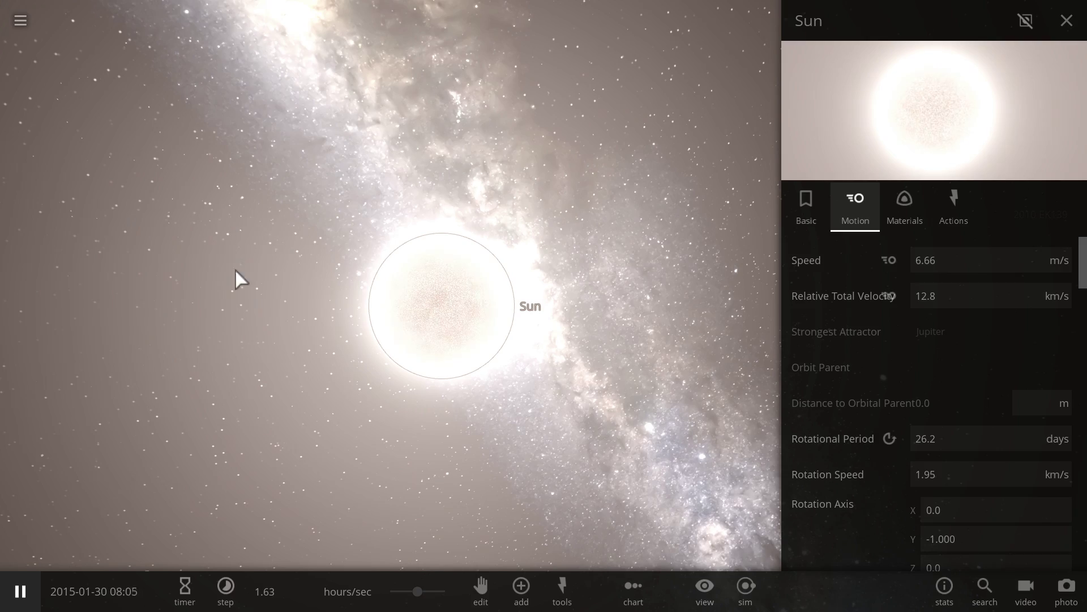
{"action": "left_click_drag", "start_coordinate": [235, 270], "coordinate": [270, 271]}
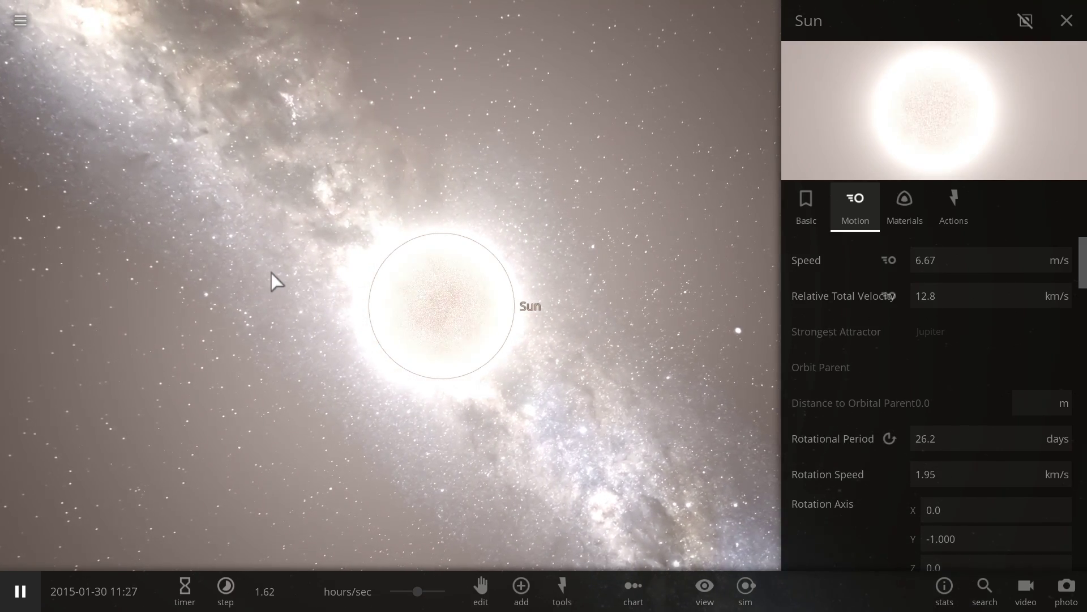
{"action": "scroll", "coordinate": [271, 273], "scroll_direction": "down", "scroll_amount": 5}
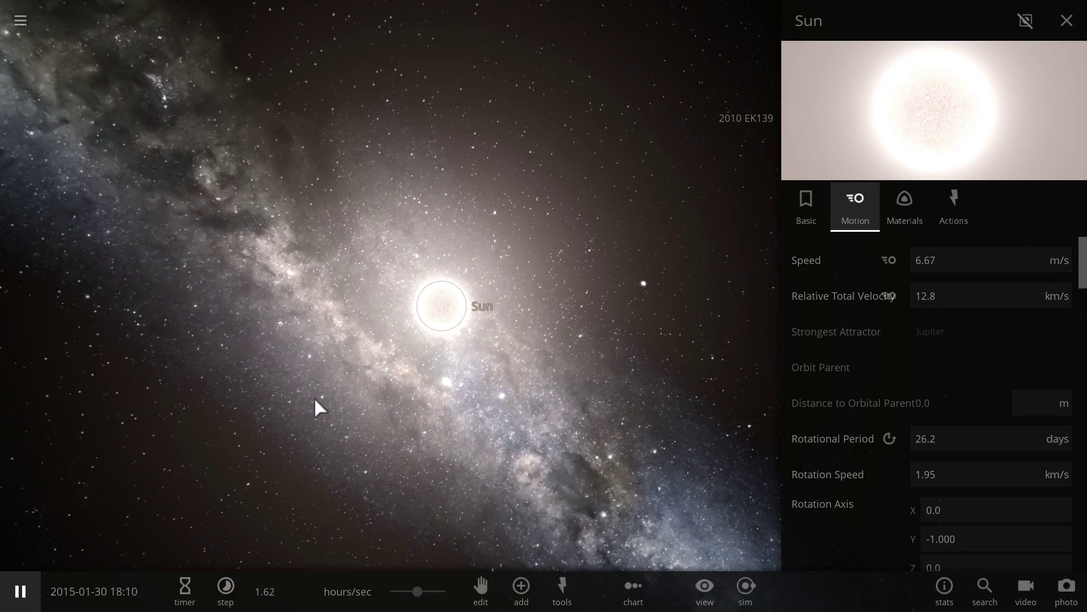
{"action": "left_click_drag", "start_coordinate": [315, 407], "coordinate": [418, 395]}
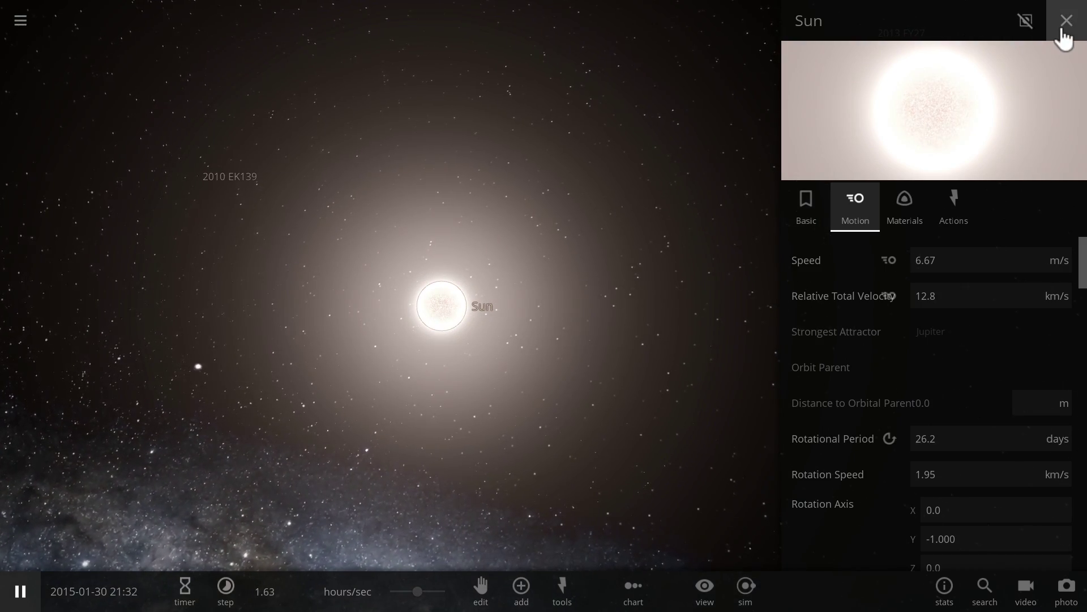
{"action": "left_click", "coordinate": [1063, 31]}
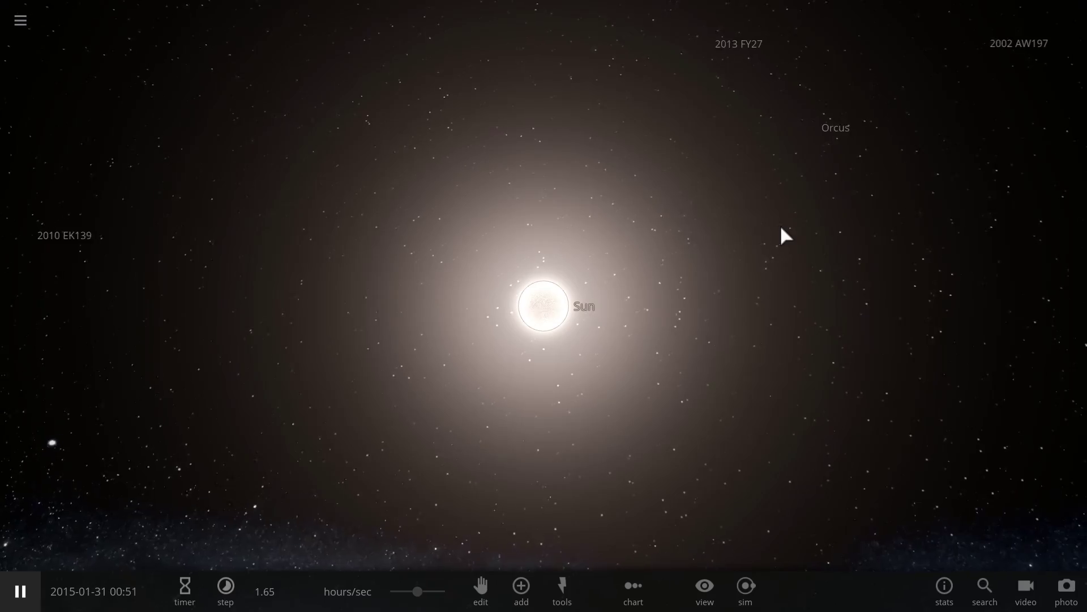
Step: Turn on the display of orbits for the objects around the Sun
{"action": "left_click_drag", "start_coordinate": [781, 228], "coordinate": [807, 215]}
{"action": "left_click_drag", "start_coordinate": [820, 211], "coordinate": [874, 175]}
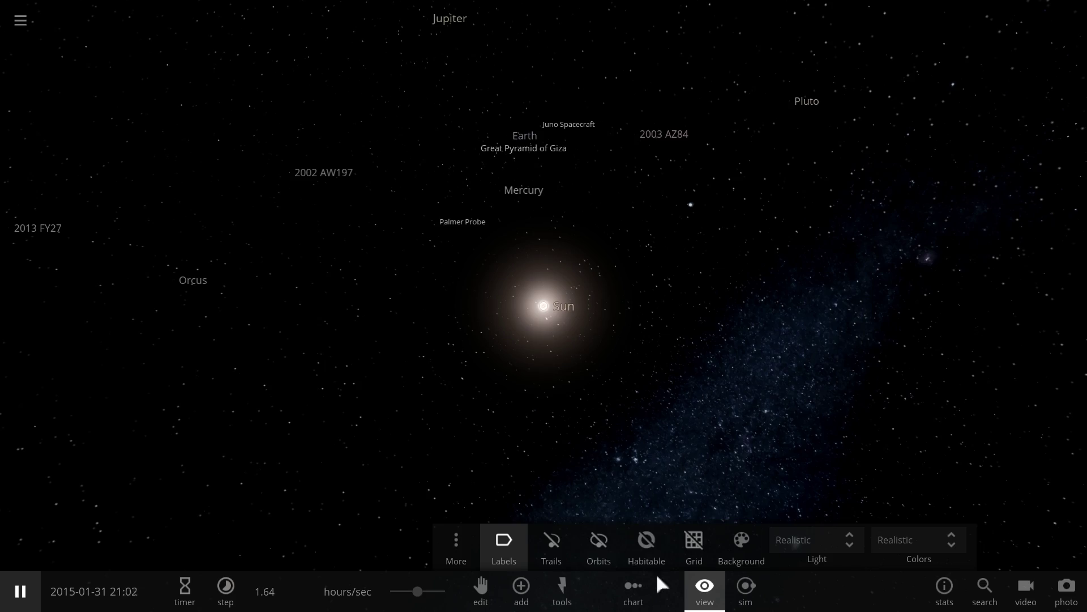
{"action": "left_click", "coordinate": [619, 559]}
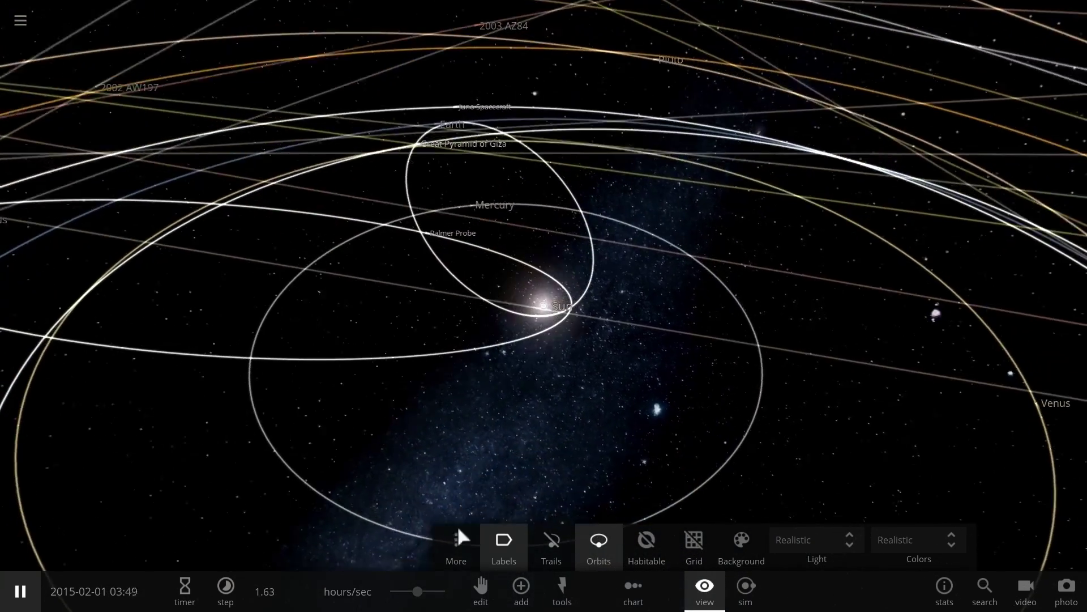
Step: Speed up the simulation to about 3.74 days/sec to watch the Juno Spacecraft's orbit, and slow it back to about 18.7 mins/sec
{"action": "left_click_drag", "start_coordinate": [418, 591], "coordinate": [445, 592]}
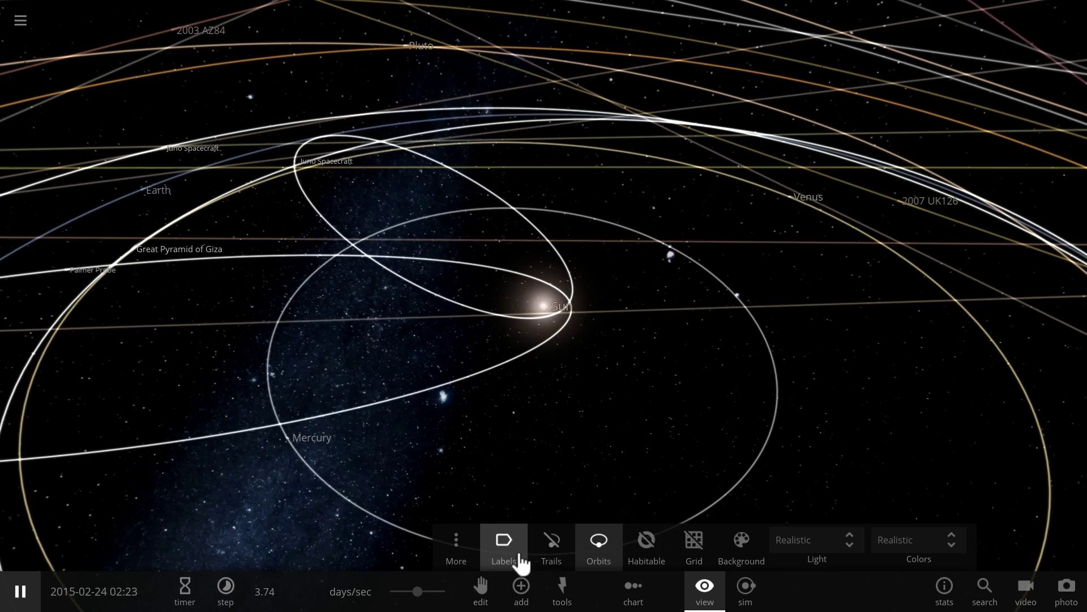
{"action": "scroll", "coordinate": [586, 426], "scroll_direction": "up", "scroll_amount": 5}
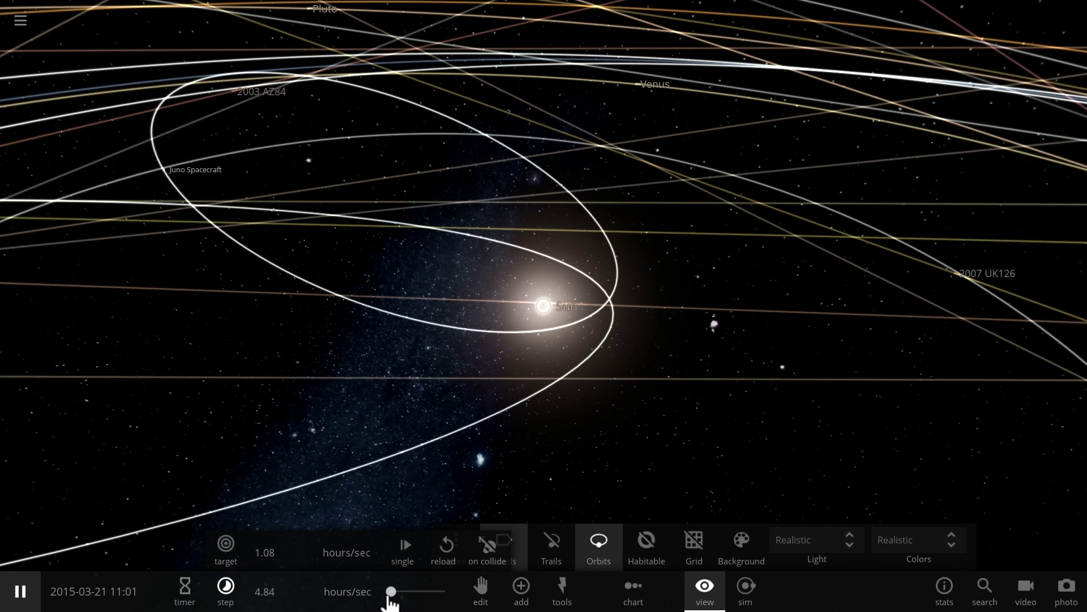
{"action": "left_click", "coordinate": [564, 604]}
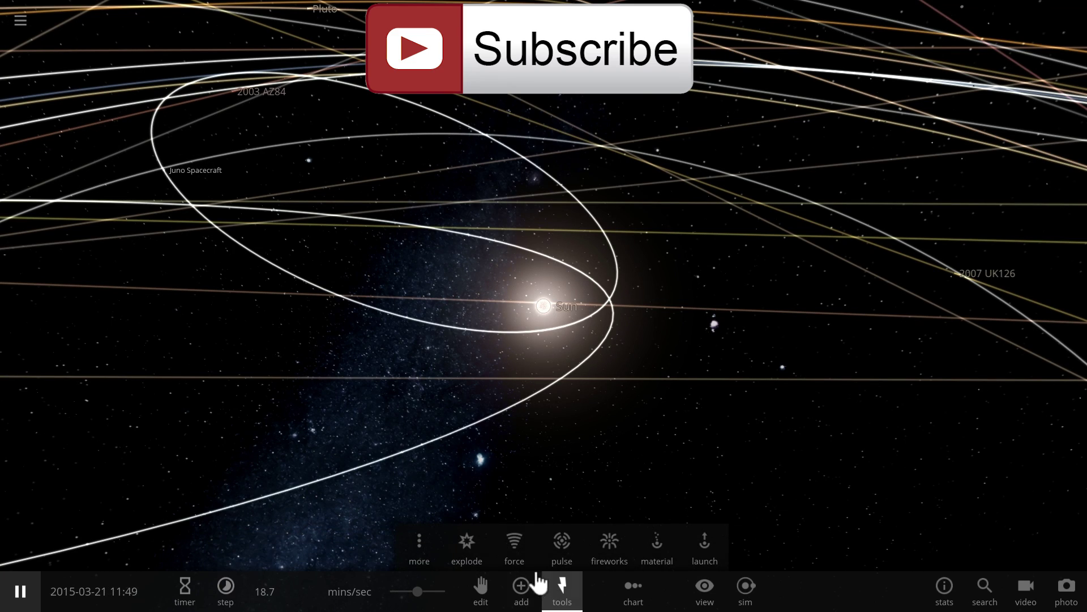